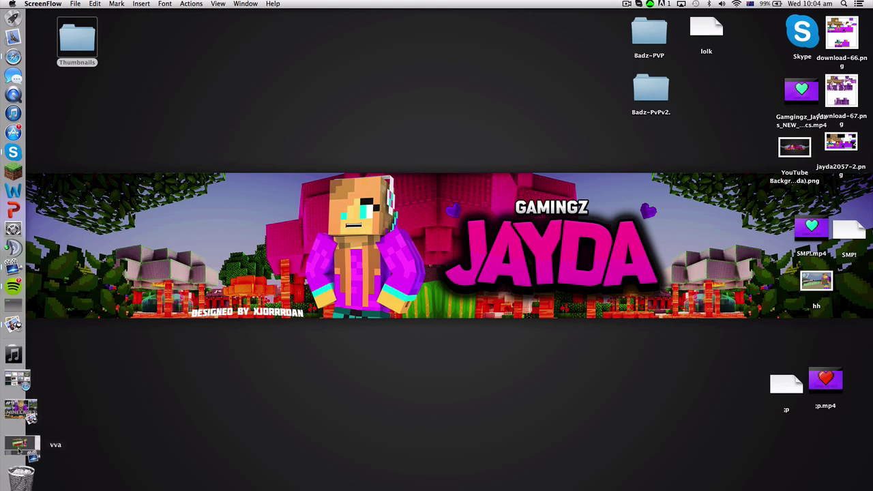
View the finished Cooking Mama thumbnail in the vva ScreenFlow project and the Modded Survival example image, putting each window away after viewing.
{"action": "left_click", "coordinate": [19, 446]}
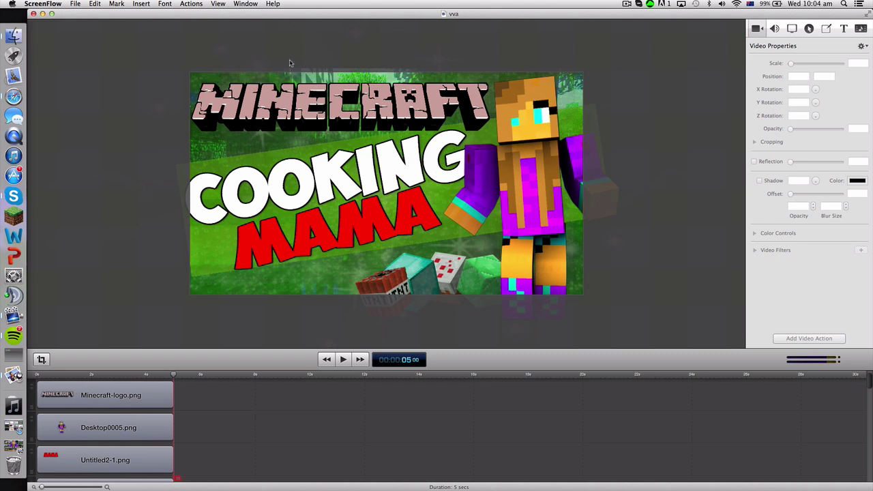
{"action": "left_click", "coordinate": [42, 13]}
{"action": "left_click", "coordinate": [20, 427]}
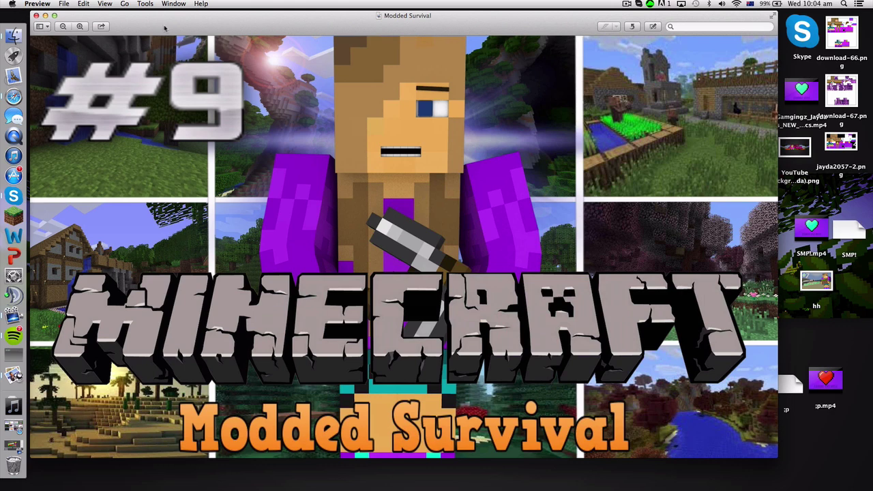
{"action": "left_click_drag", "start_coordinate": [165, 27], "coordinate": [191, 28]}
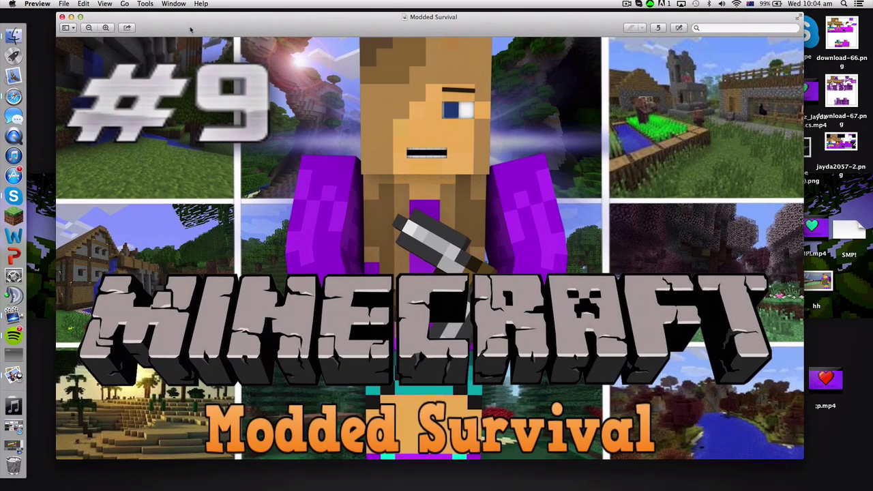
{"action": "left_click", "coordinate": [62, 17]}
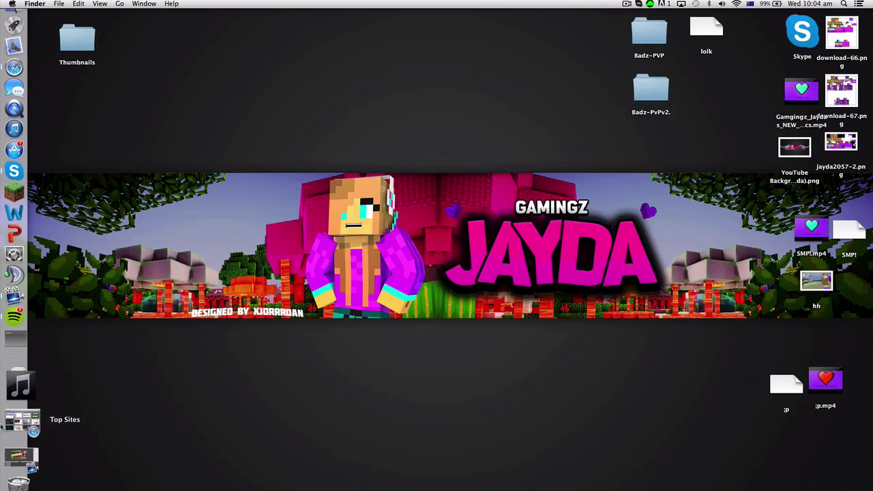
Switch to Safari, search the web for "novaskin" and open the Nova Skin Minecraft Skin Editor site, moving the window nearer the screen's centre.
{"action": "left_click", "coordinate": [20, 423]}
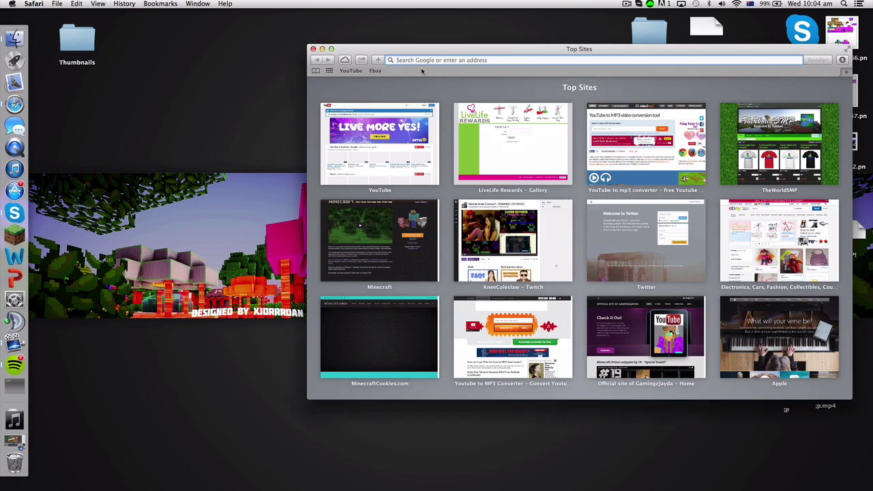
{"action": "type", "text": "novask"}
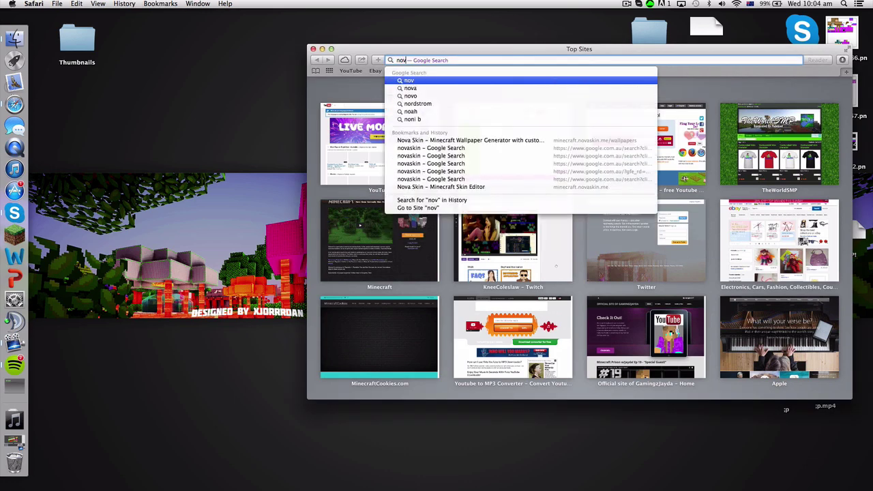
{"action": "type", "text": "in"}
{"action": "key", "text": "Return"}
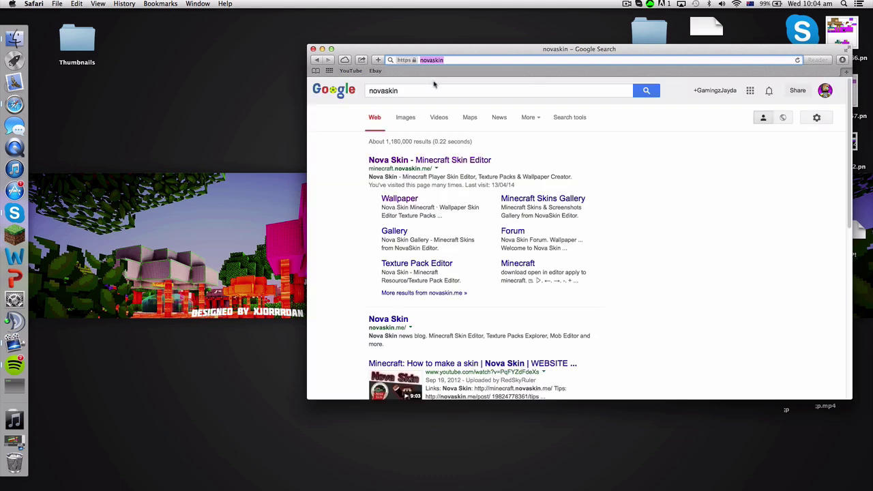
{"action": "left_click", "coordinate": [448, 161]}
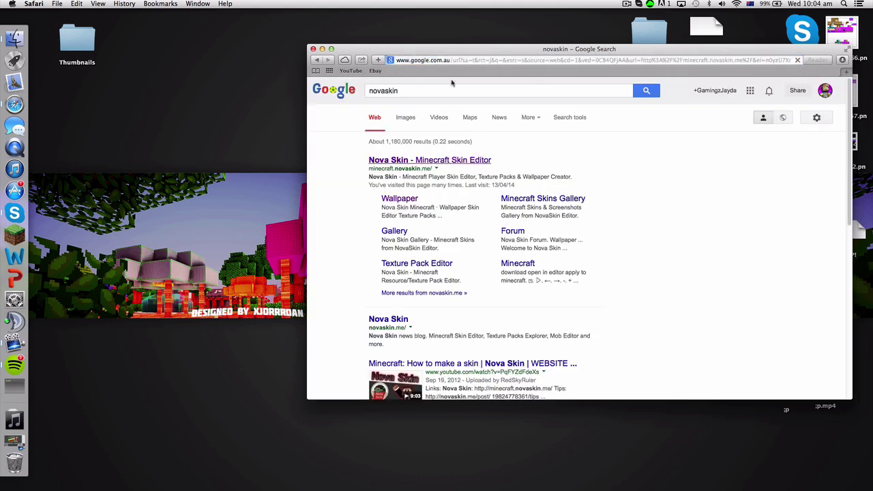
{"action": "left_click_drag", "start_coordinate": [443, 49], "coordinate": [287, 80]}
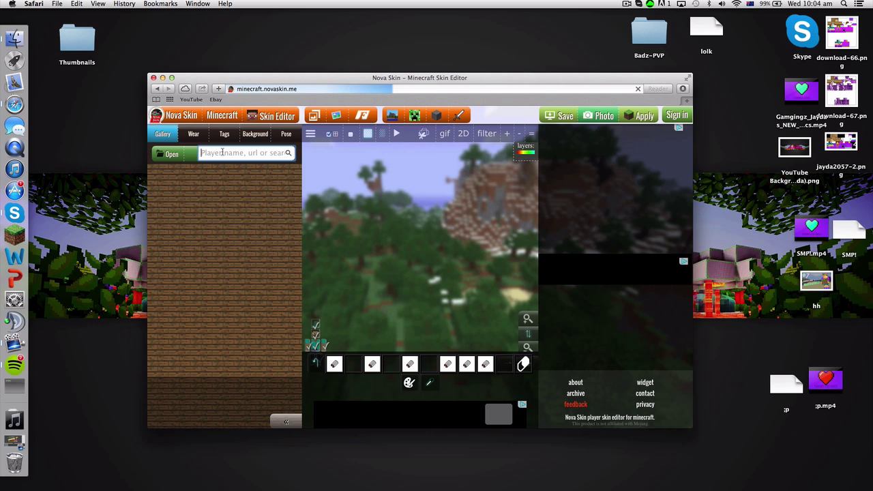
Load the player's own skin into the editor by searching the gallery for their Minecraft username.
{"action": "left_click", "coordinate": [222, 153]}
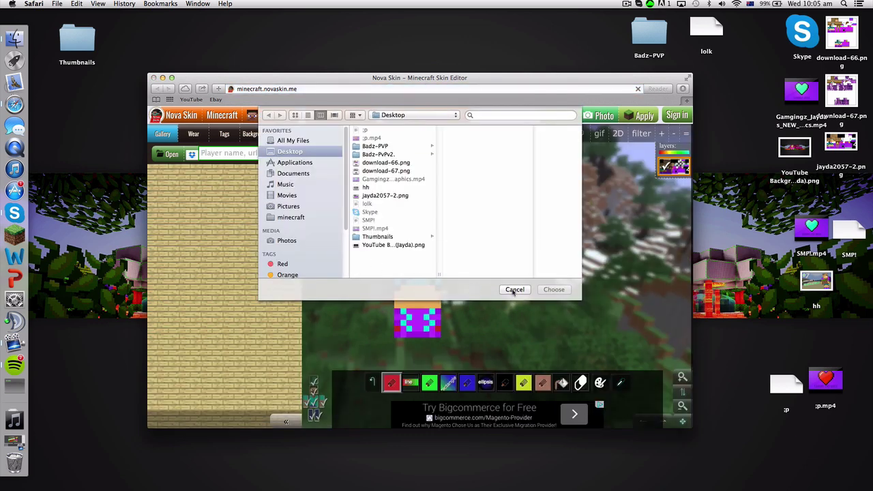
{"action": "left_click", "coordinate": [514, 289]}
{"action": "left_click", "coordinate": [202, 153]}
{"action": "type", "text": "j"}
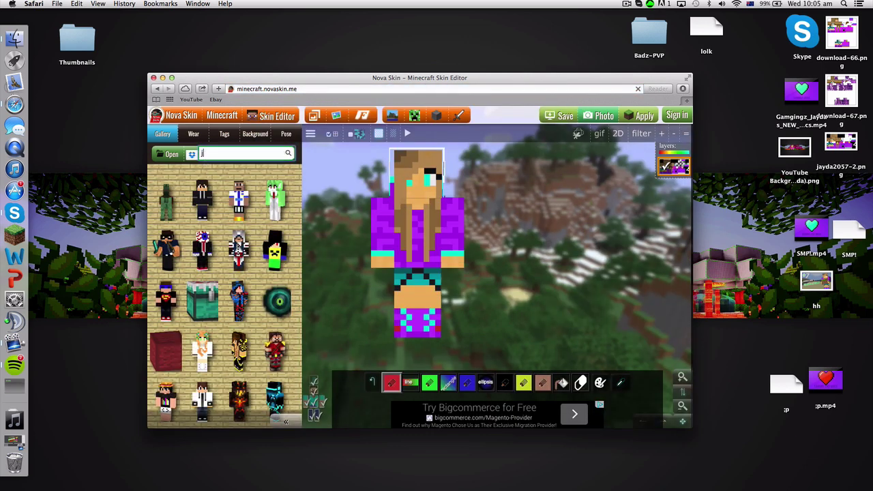
{"action": "type", "text": "ayda2057"}
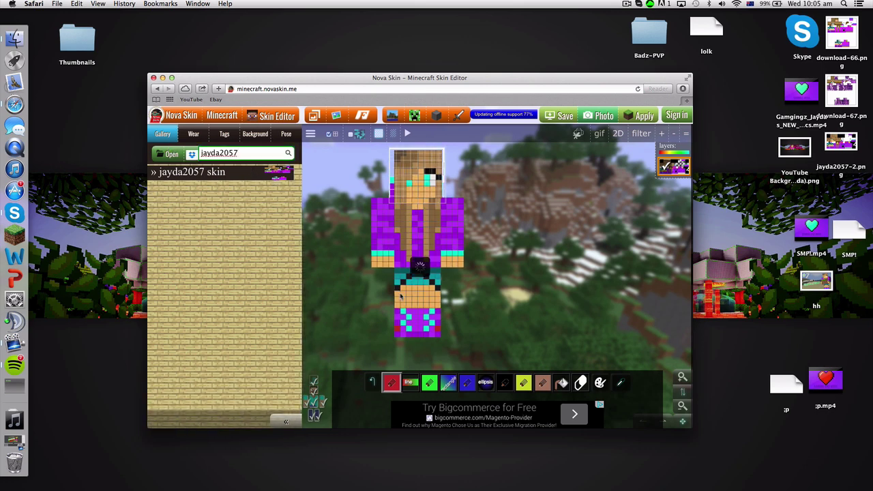
{"action": "mouse_move", "coordinate": [503, 256]}
{"action": "left_mouse_down"}
{"action": "mouse_move", "coordinate": [366, 253]}
{"action": "mouse_move", "coordinate": [459, 267]}
{"action": "mouse_move", "coordinate": [521, 246]}
{"action": "mouse_move", "coordinate": [506, 248]}
{"action": "left_mouse_up"}
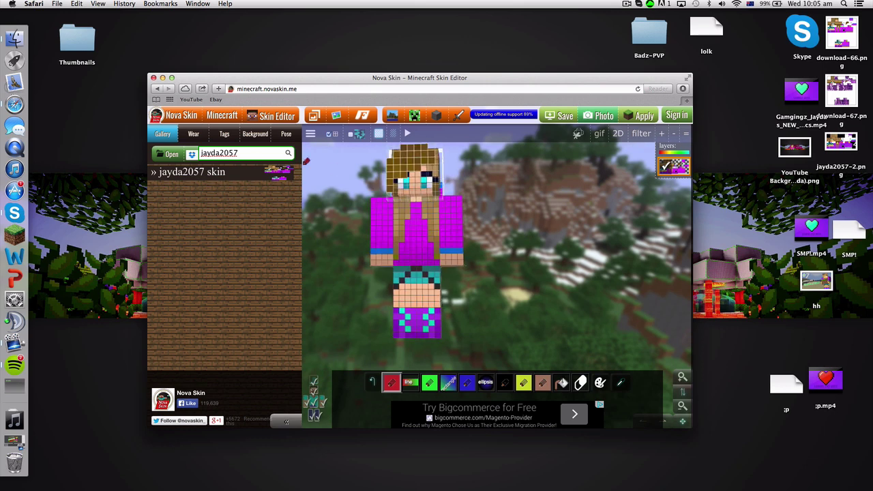
{"action": "left_click", "coordinate": [241, 152]}
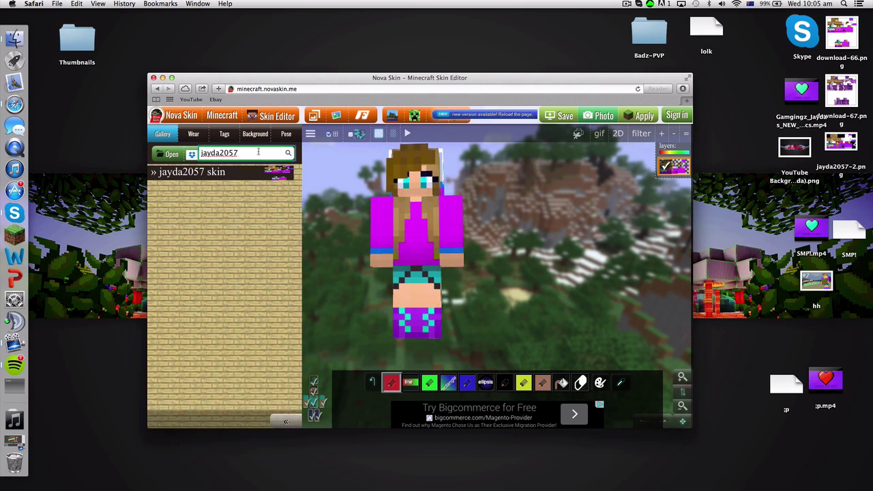
{"action": "left_click_drag", "start_coordinate": [241, 152], "coordinate": [194, 156]}
{"action": "left_click", "coordinate": [260, 155]}
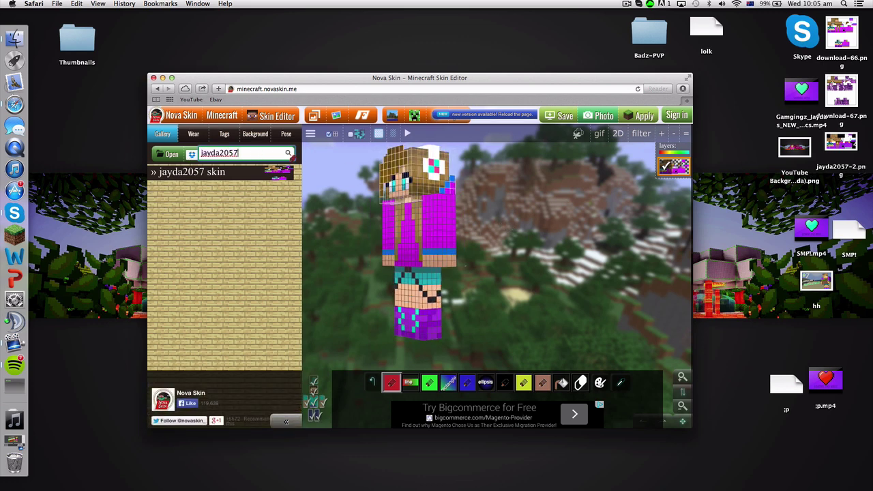
Add the "GER - uniform" clothing part to the character's skin.
{"action": "left_click", "coordinate": [193, 134]}
{"action": "scroll", "coordinate": [185, 206], "scroll_direction": "down", "scroll_amount": 1}
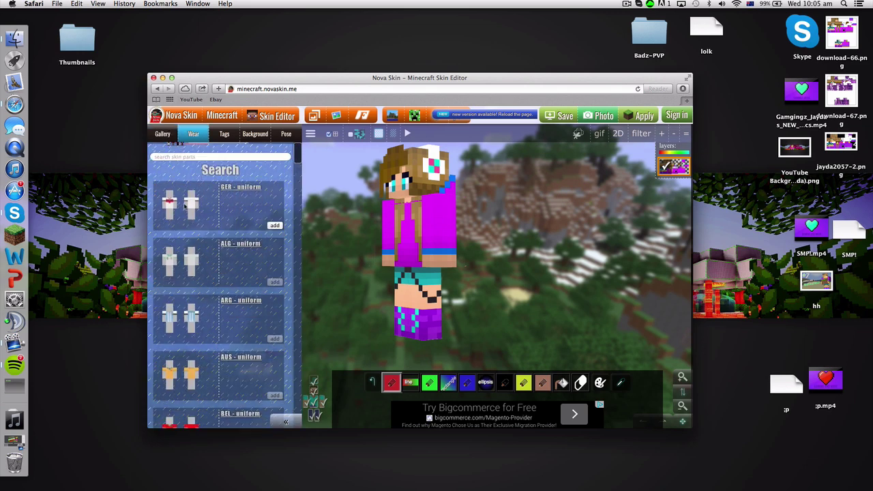
{"action": "left_click", "coordinate": [275, 225]}
{"action": "left_click_drag", "start_coordinate": [467, 270], "coordinate": [486, 271]}
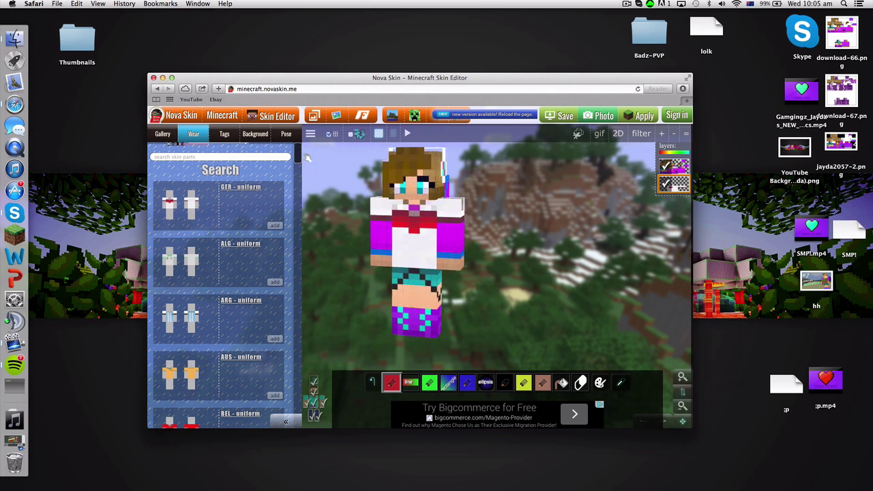
Apply the fifth preset pose, with both arms outstretched, to the character.
{"action": "left_click", "coordinate": [283, 135]}
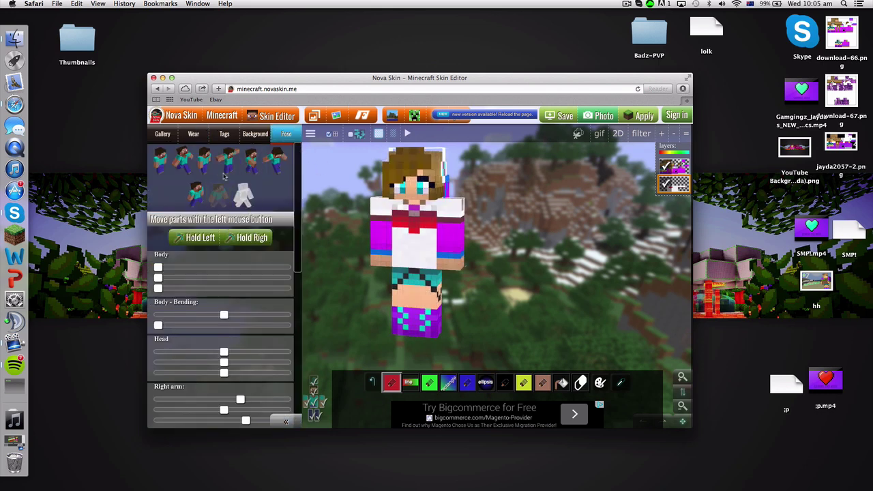
{"action": "left_click", "coordinate": [251, 161]}
{"action": "left_click_drag", "start_coordinate": [523, 285], "coordinate": [506, 289]}
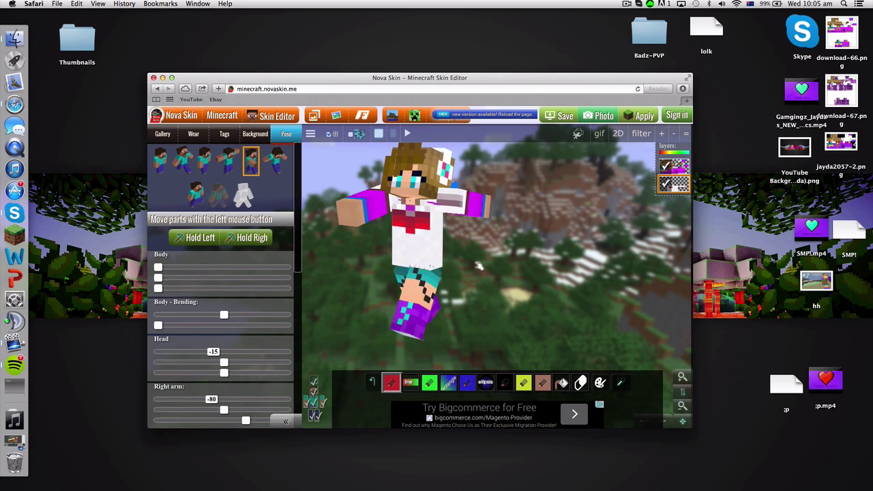
Fine-tune the pose: second body bending value 0.1, third head value 5, second right arm value 4 and first right arm bending value 0.2.
{"action": "scroll", "coordinate": [263, 309], "scroll_direction": "down", "scroll_amount": 3}
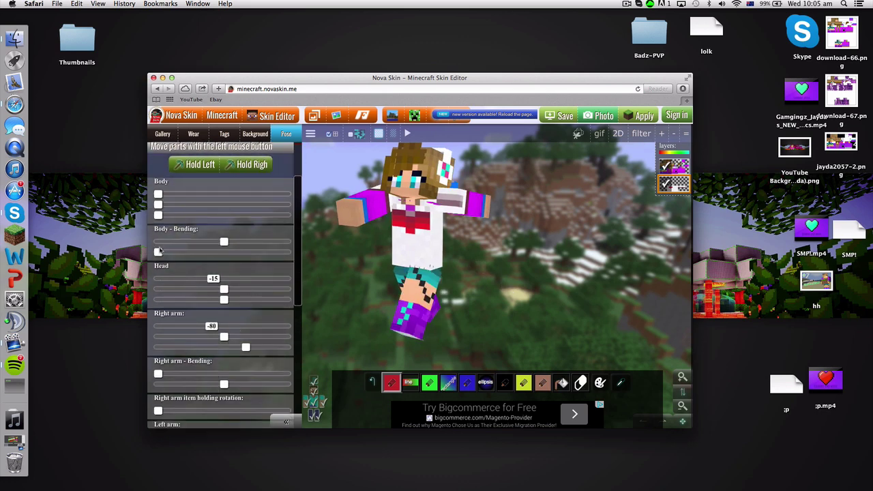
{"action": "mouse_move", "coordinate": [166, 254]}
{"action": "left_mouse_down"}
{"action": "mouse_move", "coordinate": [187, 259]}
{"action": "mouse_move", "coordinate": [172, 257]}
{"action": "left_mouse_up"}
{"action": "mouse_move", "coordinate": [223, 300]}
{"action": "left_mouse_down"}
{"action": "mouse_move", "coordinate": [247, 299]}
{"action": "mouse_move", "coordinate": [230, 300]}
{"action": "left_mouse_up"}
{"action": "mouse_move", "coordinate": [223, 336]}
{"action": "left_mouse_down"}
{"action": "mouse_move", "coordinate": [248, 337]}
{"action": "mouse_move", "coordinate": [225, 337]}
{"action": "left_mouse_up"}
{"action": "left_click_drag", "start_coordinate": [163, 374], "coordinate": [186, 375]}
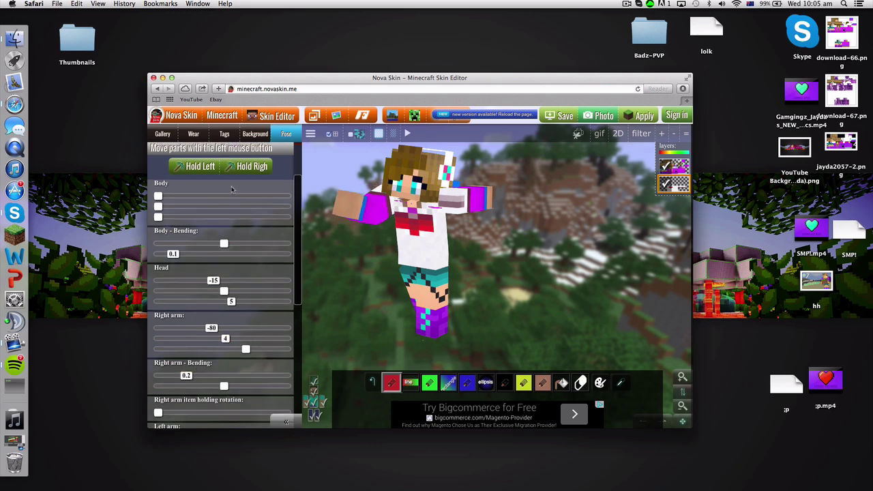
Place a diamond sword in the character's right hand.
{"action": "scroll", "coordinate": [235, 192], "scroll_direction": "up", "scroll_amount": 1}
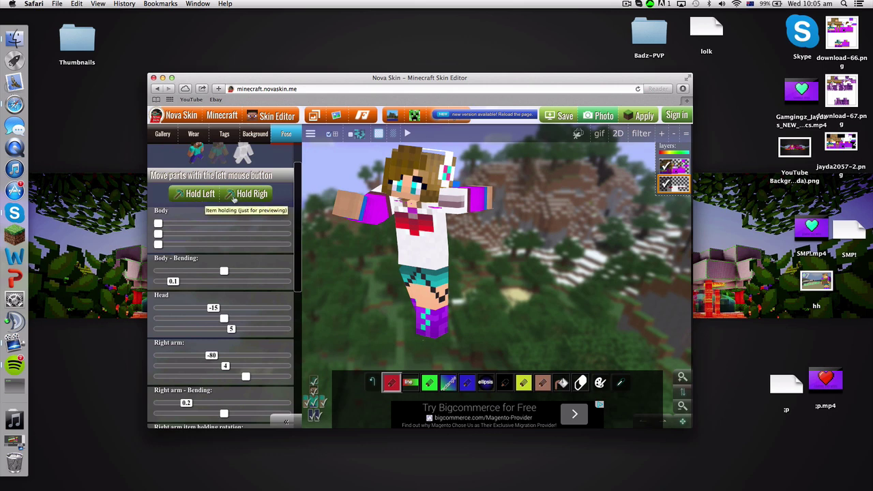
{"action": "left_click", "coordinate": [242, 194]}
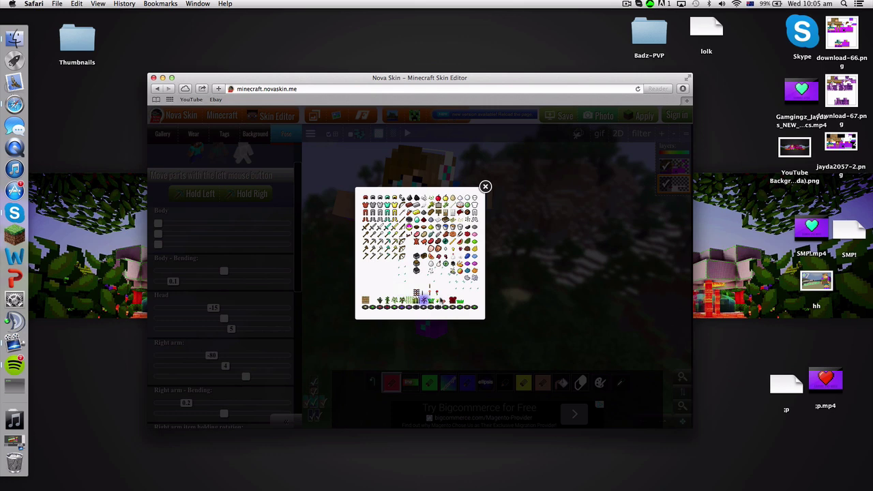
{"action": "left_click", "coordinate": [388, 231]}
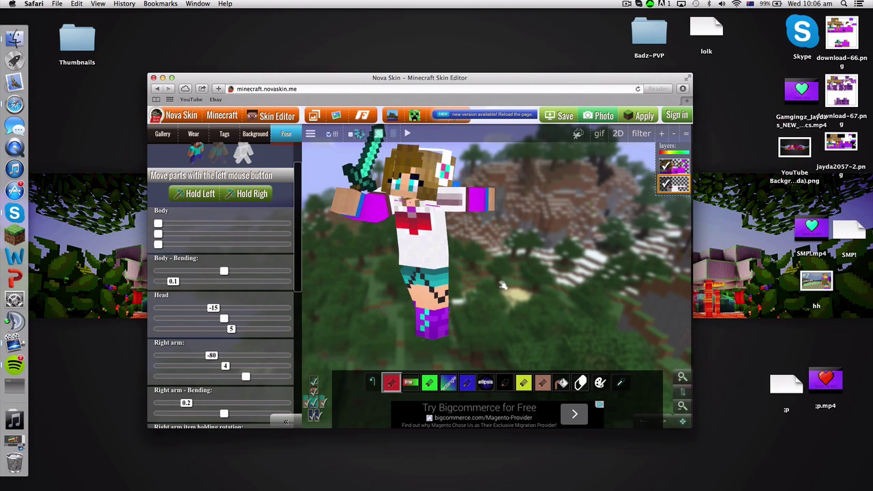
Check the skin file export and the photo preview of the posed character, closing both.
{"action": "left_click", "coordinate": [566, 118]}
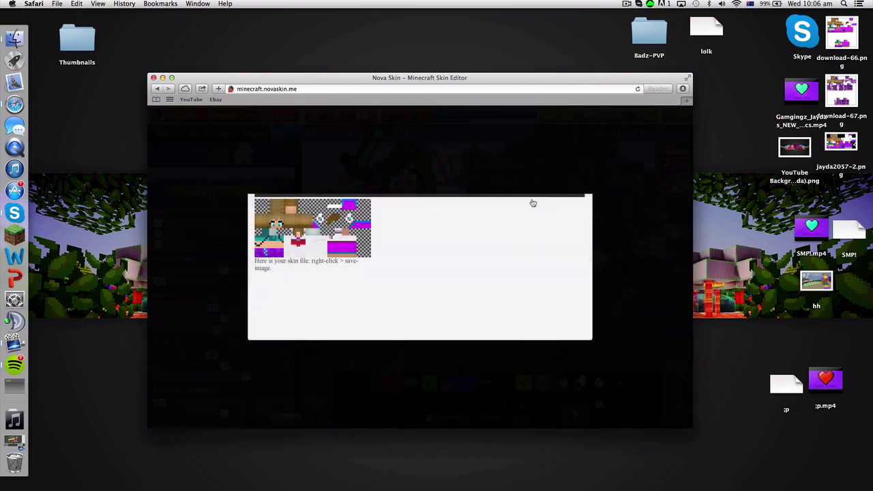
{"action": "left_click", "coordinate": [593, 167]}
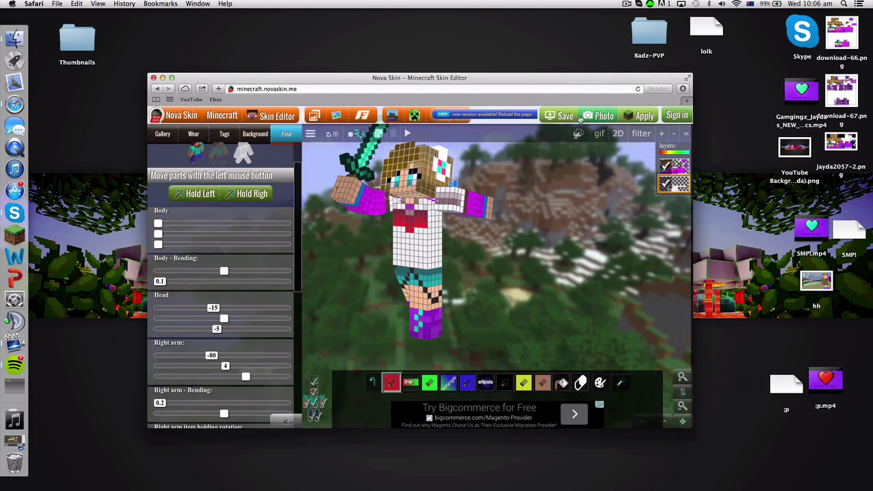
{"action": "left_click", "coordinate": [598, 117]}
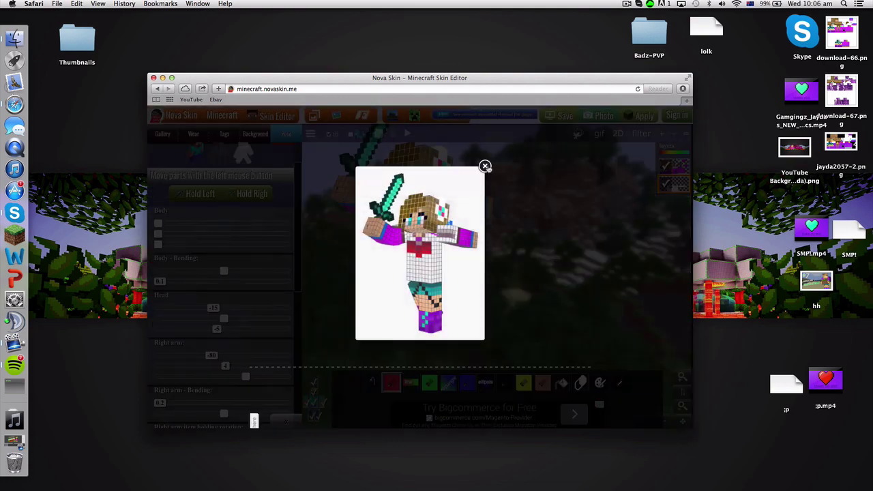
{"action": "left_click", "coordinate": [485, 166]}
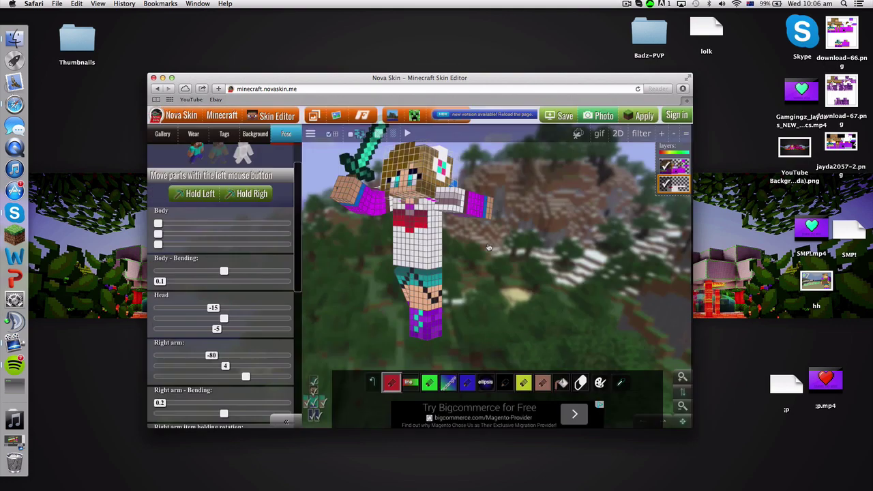
Render a photo of the posed character and save the image to the desktop as Lol.
{"action": "left_click", "coordinate": [600, 116]}
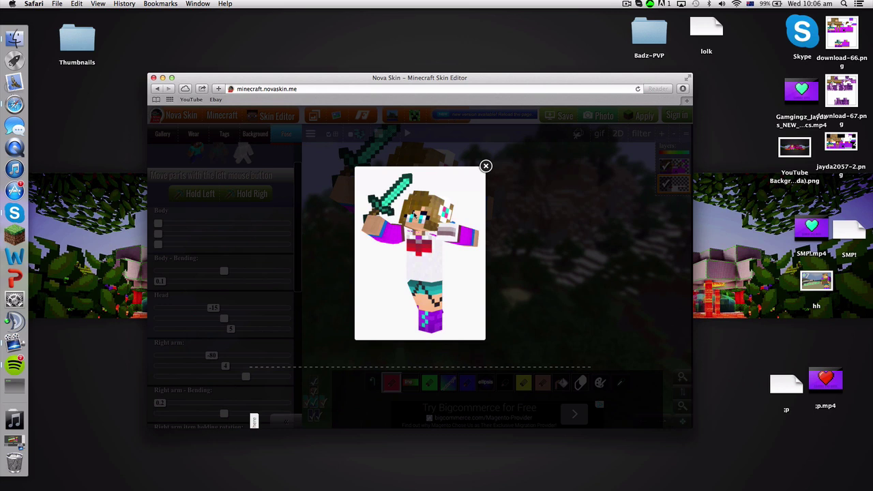
{"action": "right_click", "coordinate": [413, 216]}
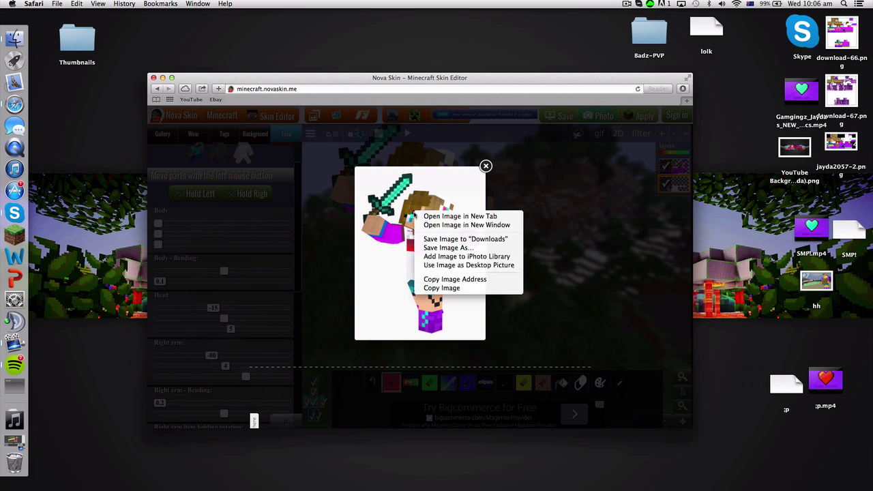
{"action": "left_click", "coordinate": [435, 249]}
{"action": "key", "text": "BackSpace"}
{"action": "type", "text": "Lol"}
{"action": "key", "text": "Return"}
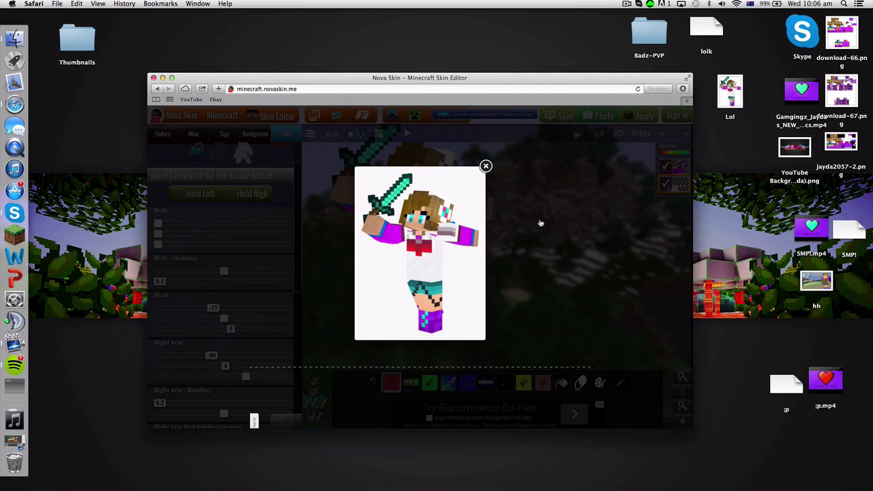
{"action": "left_click", "coordinate": [485, 166]}
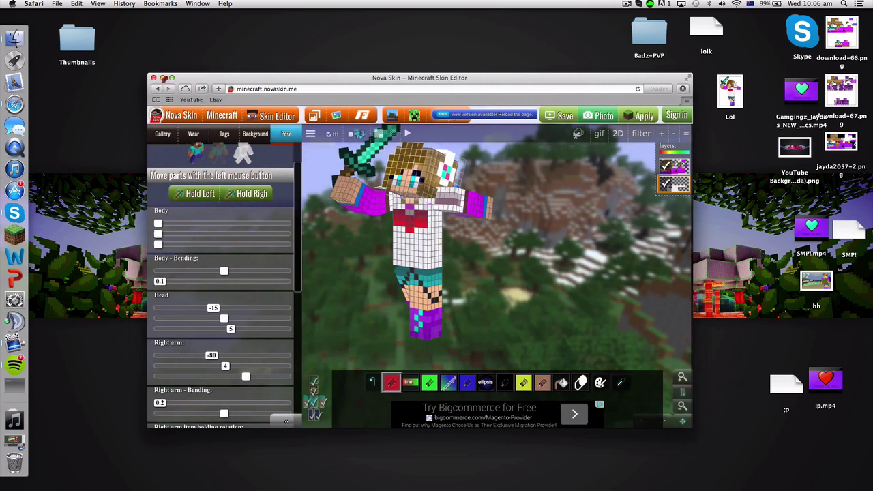
Close the browser window and switch to the vva project in ScreenFlow.
{"action": "left_click", "coordinate": [153, 77]}
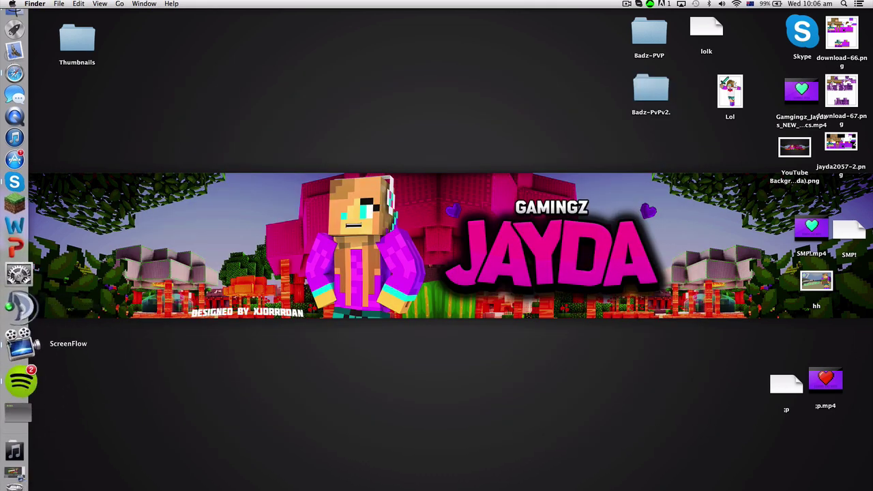
{"action": "right_click", "coordinate": [20, 343]}
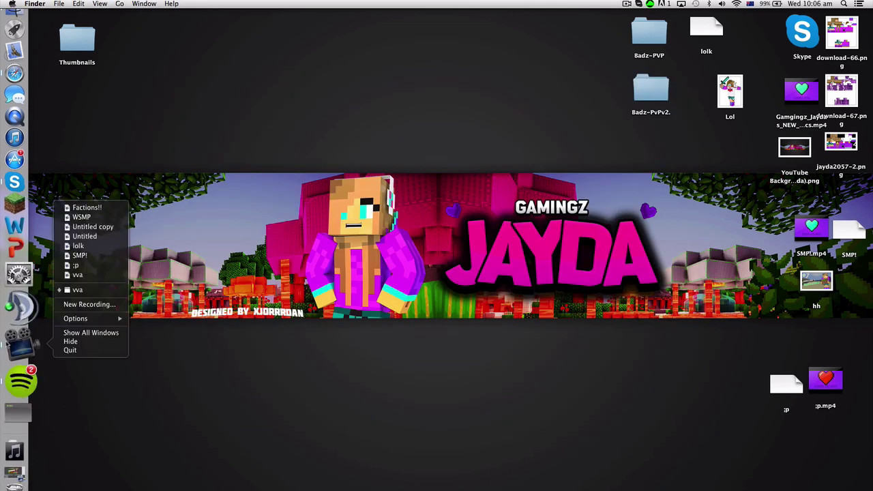
{"action": "left_click", "coordinate": [17, 347]}
{"action": "left_click", "coordinate": [16, 345]}
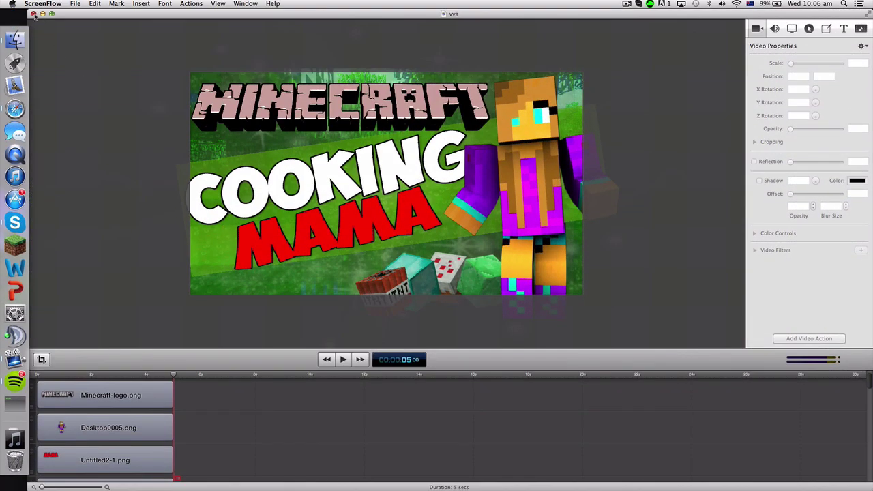
{"action": "left_click", "coordinate": [76, 5]}
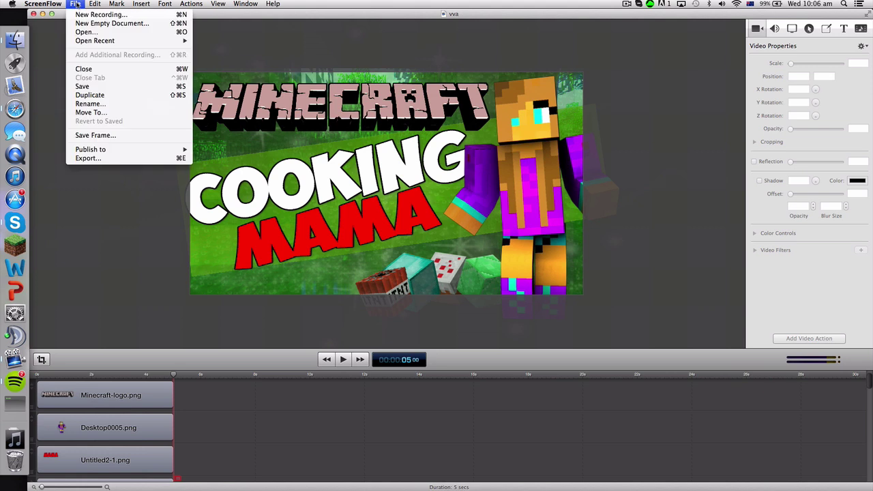
{"action": "left_click", "coordinate": [78, 24]}
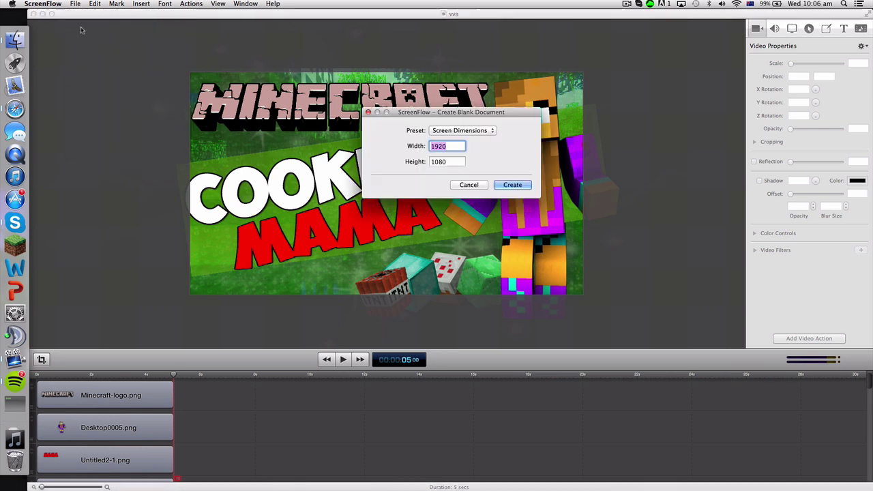
{"action": "left_click", "coordinate": [41, 14]}
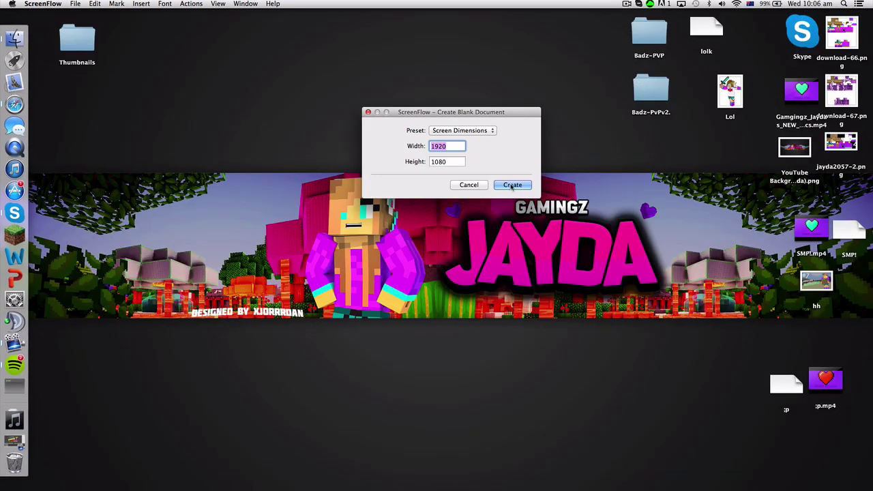
{"action": "left_click", "coordinate": [512, 185]}
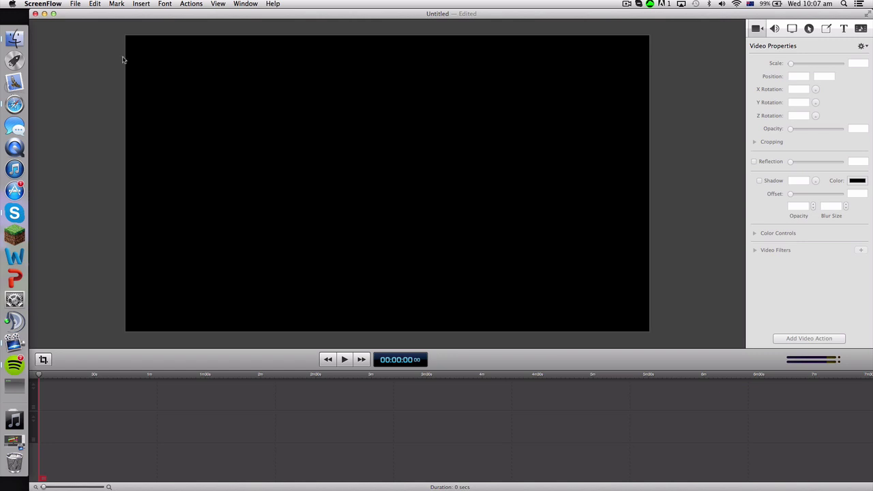
{"action": "key", "text": "super+w"}
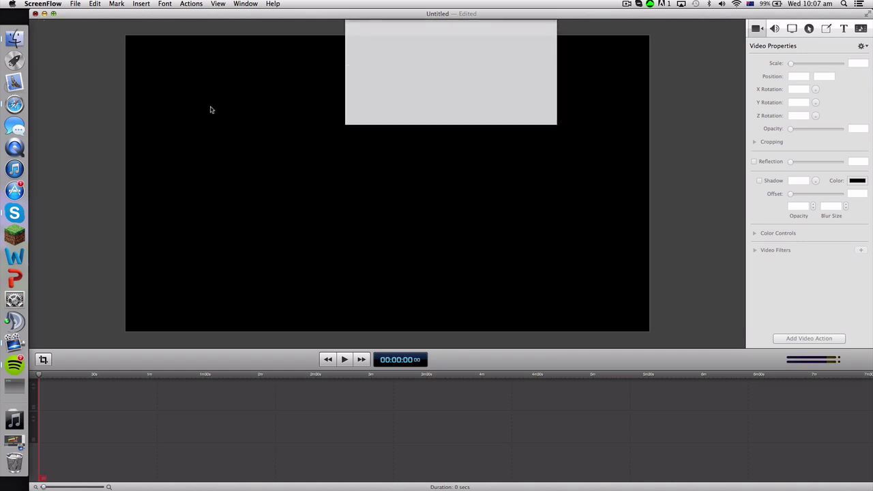
{"action": "left_click", "coordinate": [422, 120]}
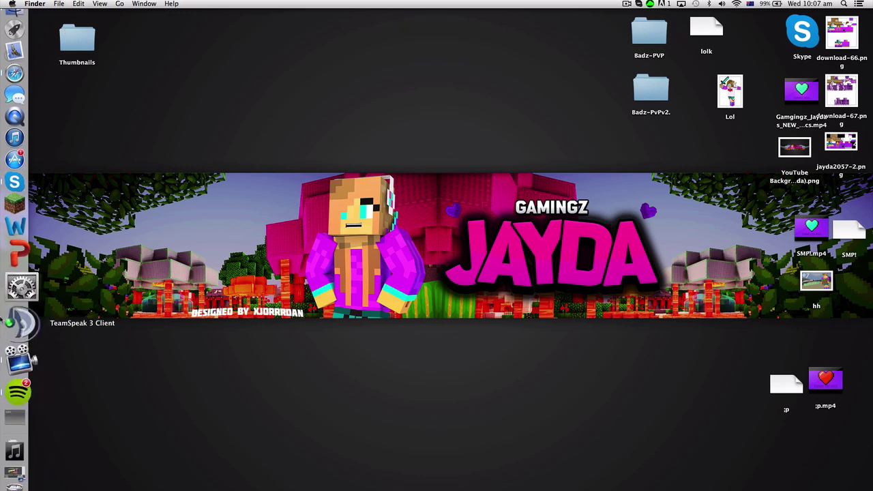
Bring back the vva project and close its window.
{"action": "left_click", "coordinate": [15, 343]}
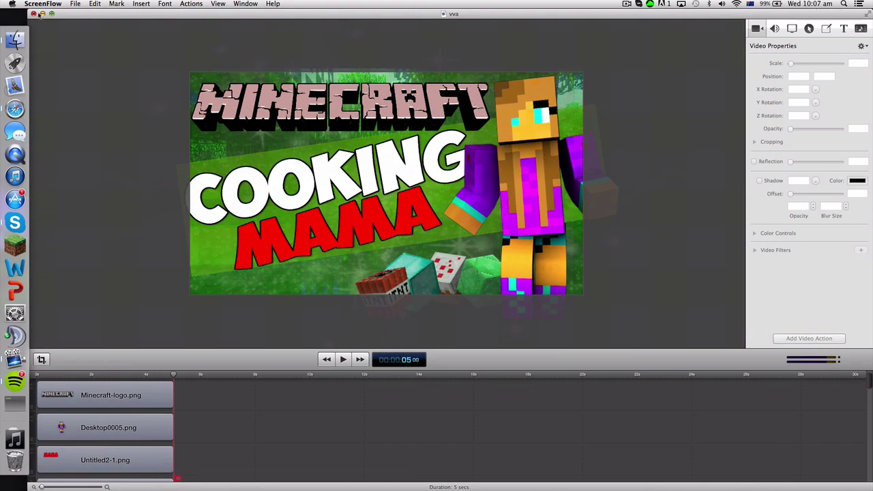
{"action": "left_click", "coordinate": [75, 4]}
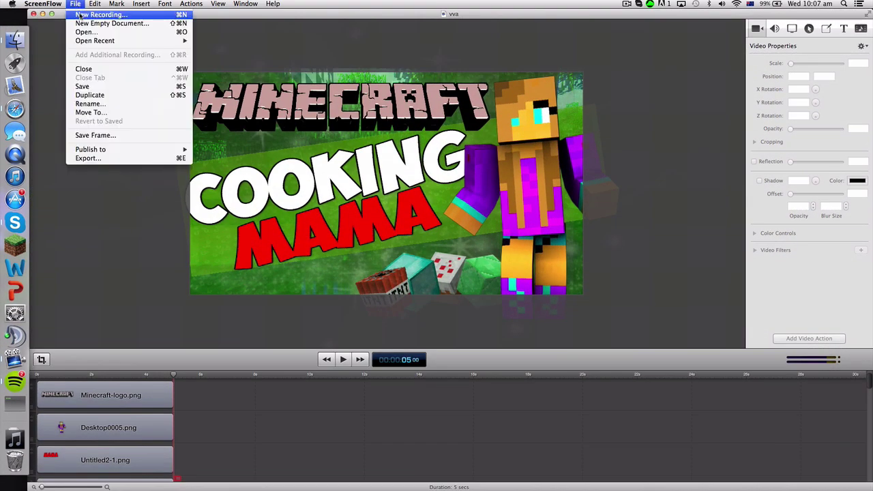
{"action": "left_click", "coordinate": [123, 252]}
{"action": "left_click", "coordinate": [142, 405]}
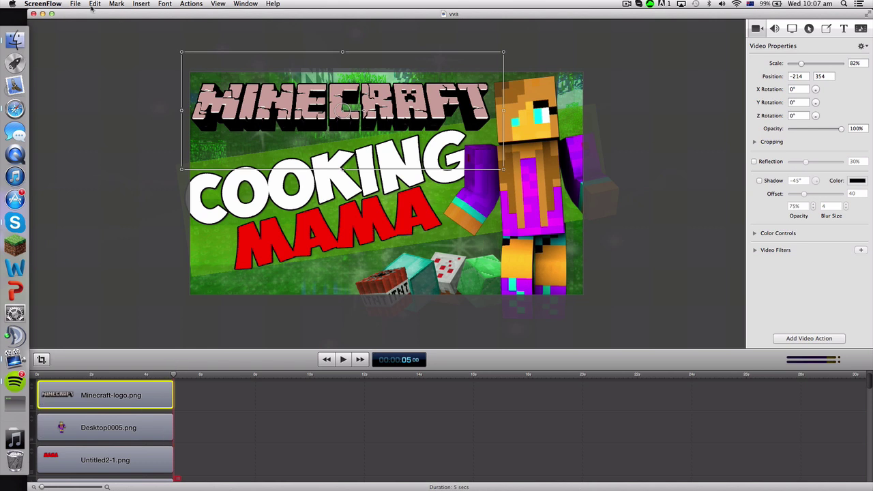
{"action": "left_click", "coordinate": [34, 13]}
{"action": "left_click", "coordinate": [57, 4]}
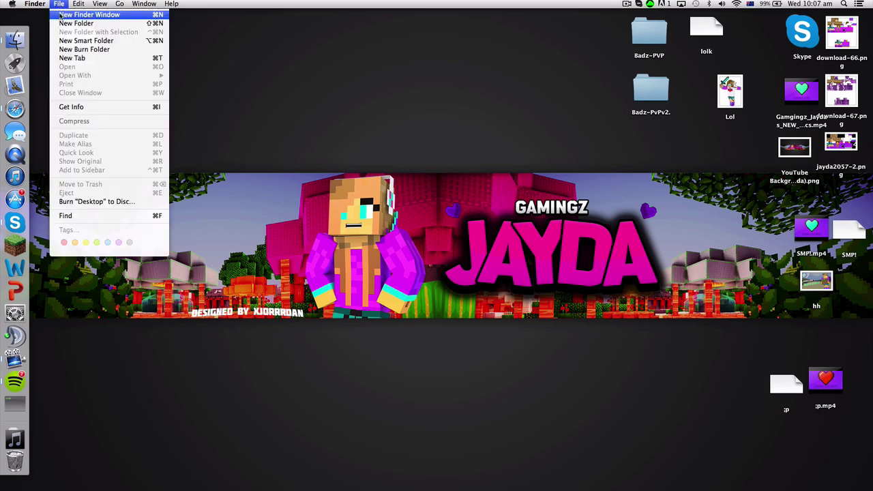
{"action": "left_click", "coordinate": [249, 76]}
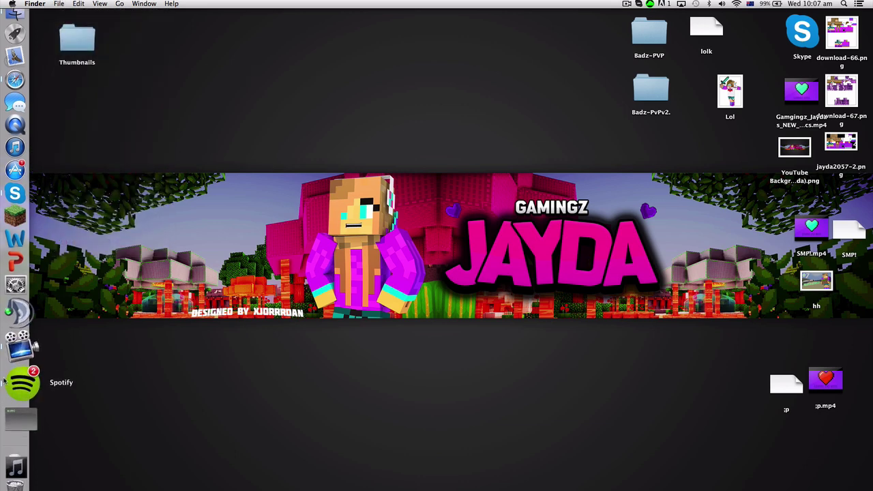
Create an empty 1920 × 1080 ScreenFlow document with the Screen Dimensions preset and shrink its window.
{"action": "left_click", "coordinate": [18, 341]}
{"action": "left_click", "coordinate": [75, 4]}
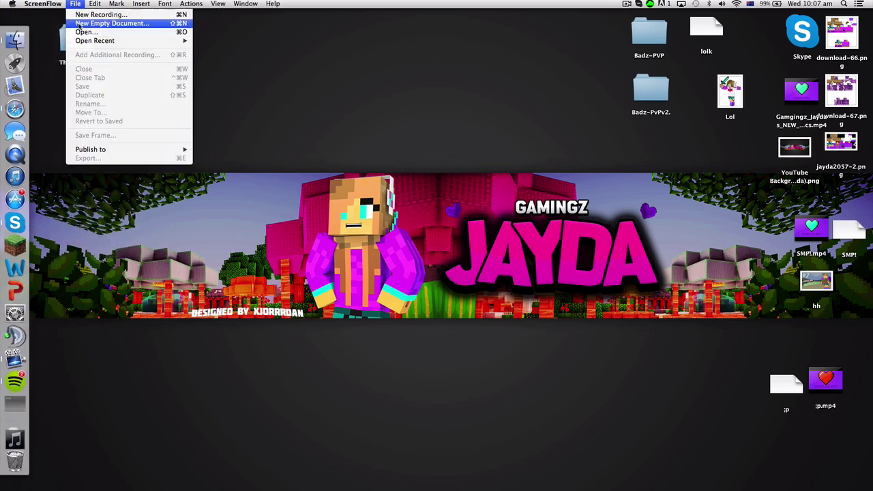
{"action": "left_click", "coordinate": [76, 24]}
{"action": "left_click", "coordinate": [513, 185]}
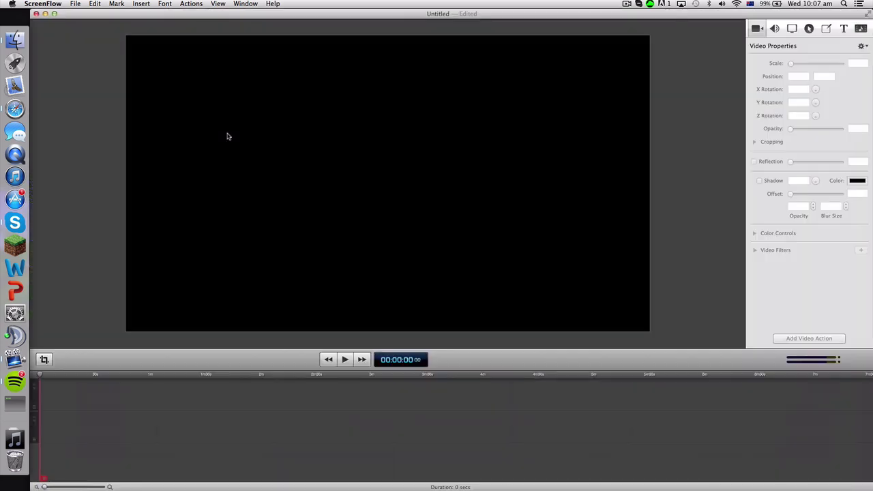
{"action": "left_click", "coordinate": [55, 13]}
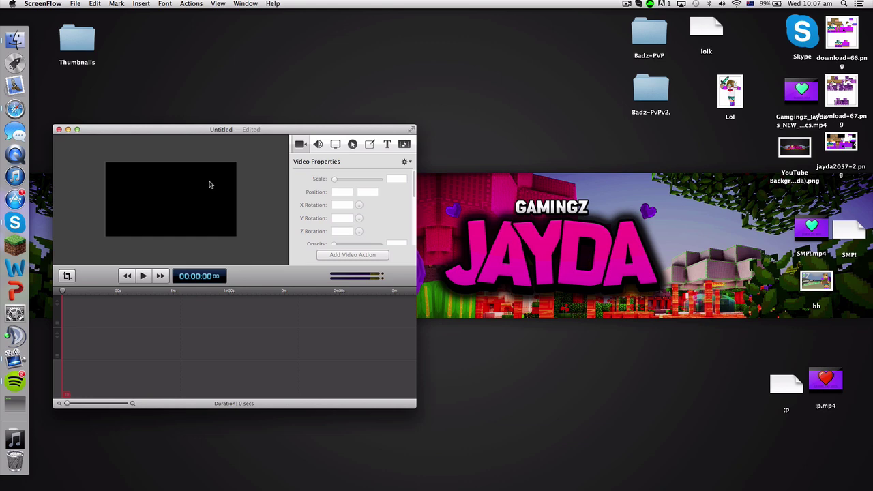
Open a new Safari window and search Google Images for minecraft.
{"action": "right_click", "coordinate": [15, 108]}
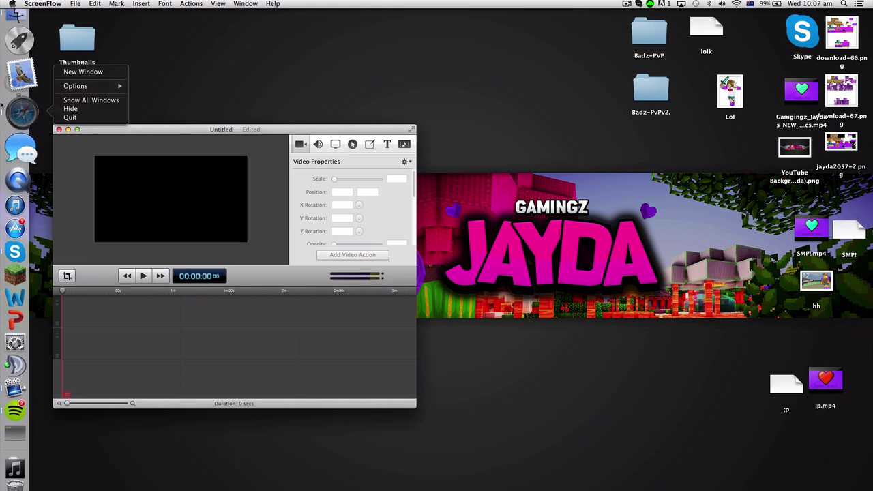
{"action": "left_click", "coordinate": [87, 73]}
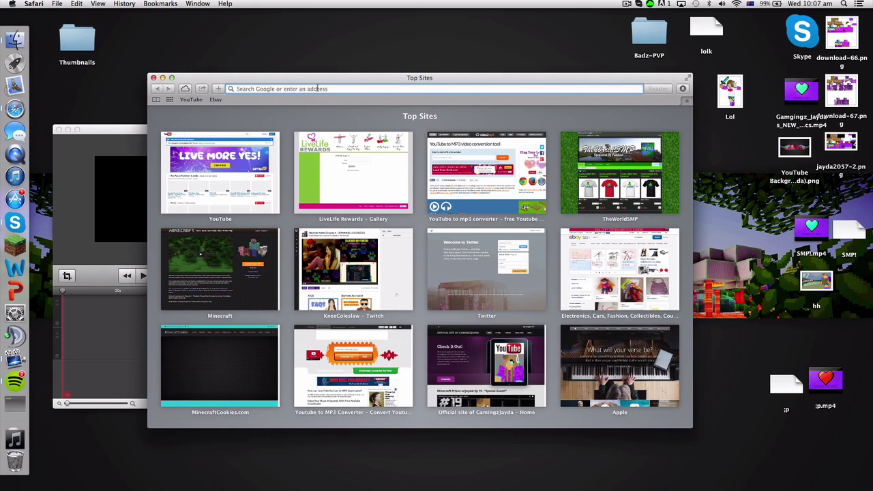
{"action": "type", "text": "y"}
{"action": "key", "text": "BackSpace"}
{"action": "type", "text": "minecraft"}
{"action": "key", "text": "Return"}
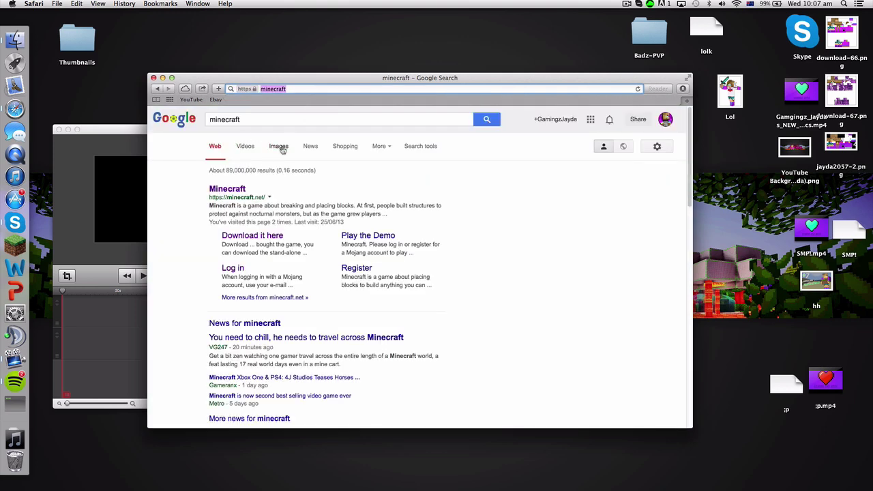
{"action": "left_click", "coordinate": [279, 147]}
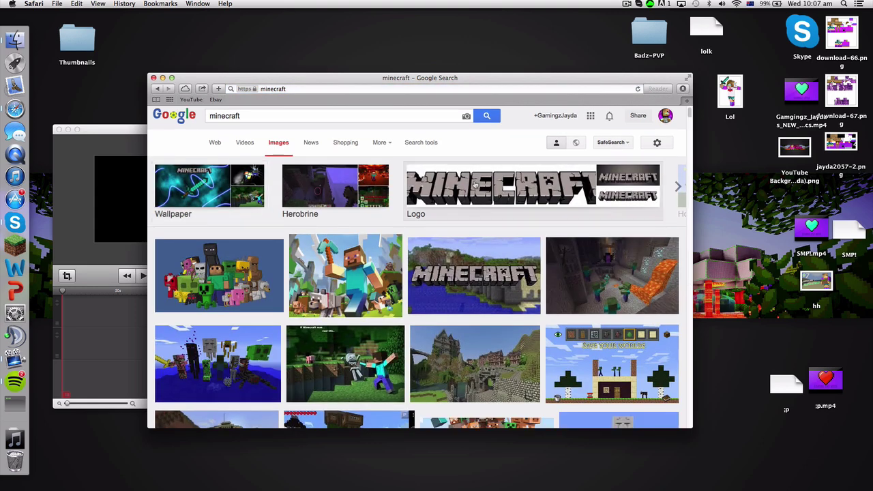
Open the Minecraft-logo.png result from the Logo image group, download the image, and minimize the browser window.
{"action": "left_click", "coordinate": [475, 186]}
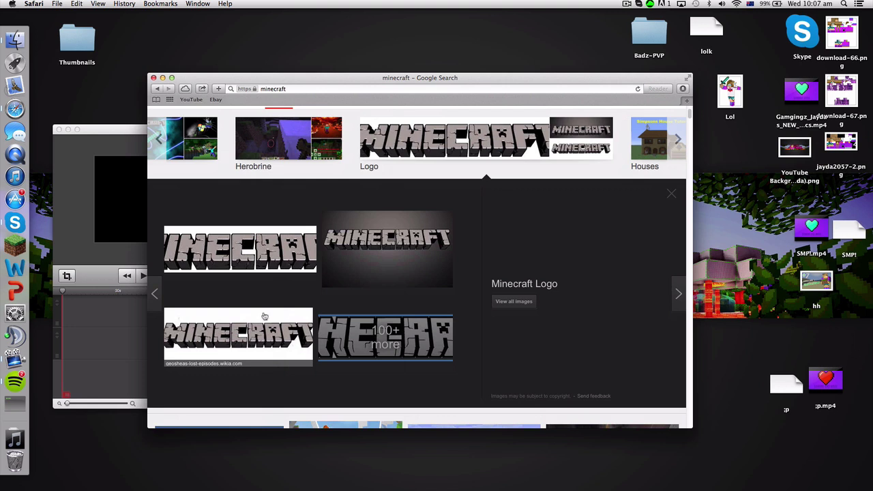
{"action": "left_click", "coordinate": [256, 243]}
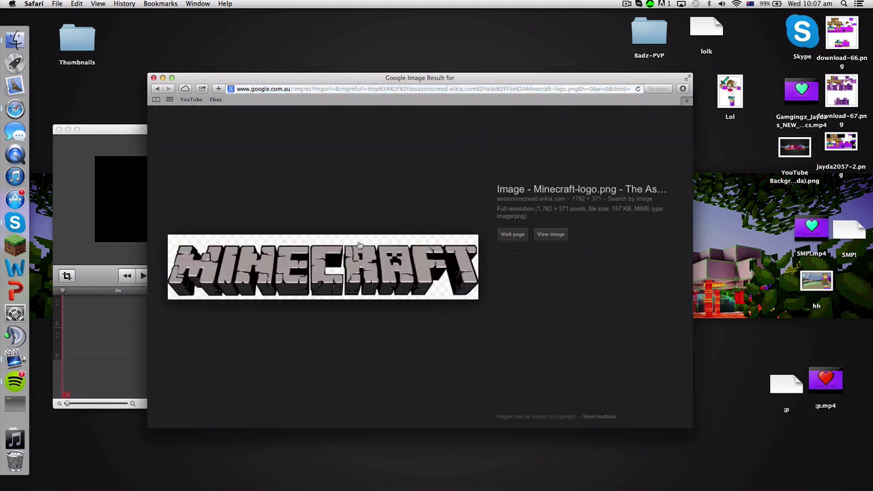
{"action": "right_click", "coordinate": [305, 247]}
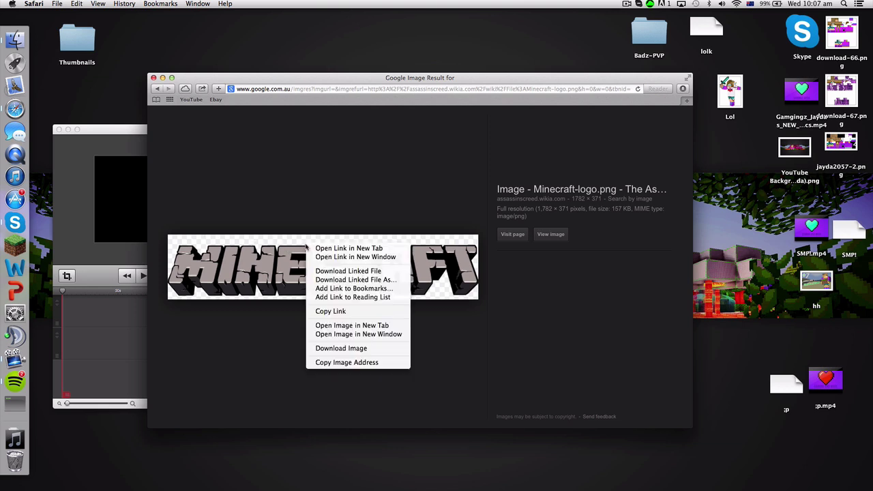
{"action": "left_click", "coordinate": [364, 347]}
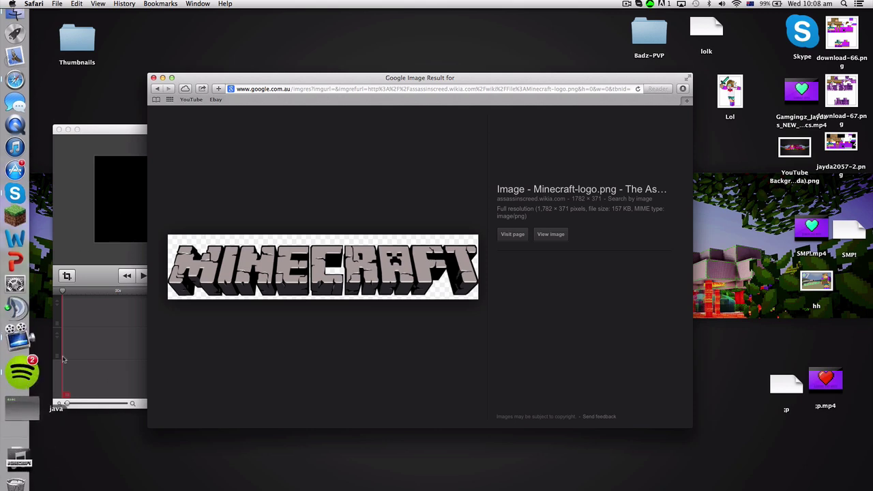
{"action": "left_click", "coordinate": [161, 78]}
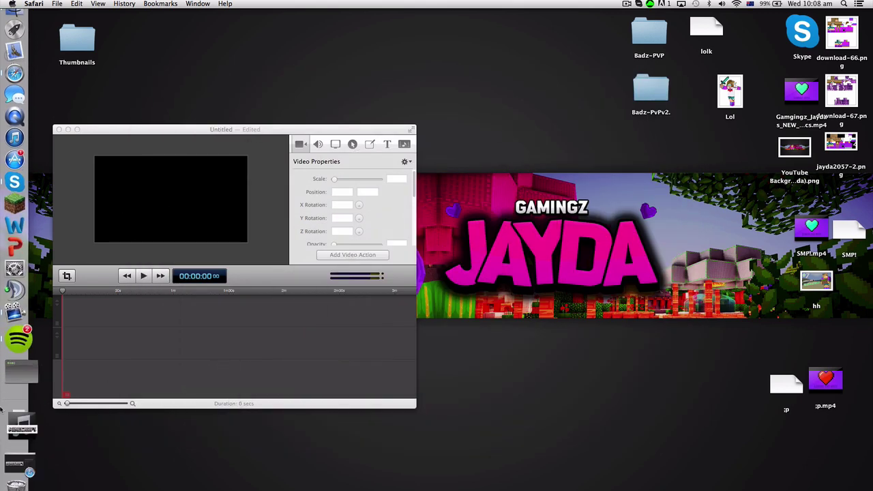
Add the downloaded Minecraft logo image to the start of the ScreenFlow timeline and enlarge the project window.
{"action": "left_click", "coordinate": [21, 417]}
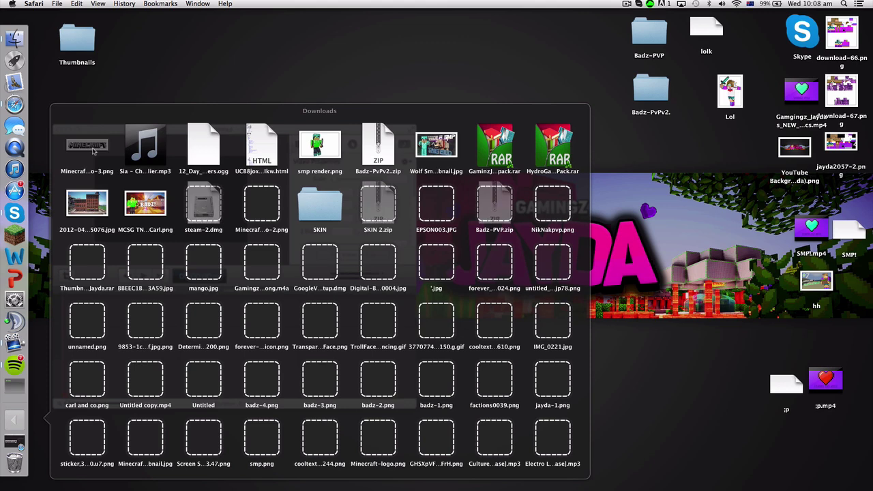
{"action": "left_click_drag", "start_coordinate": [88, 143], "coordinate": [134, 340]}
{"action": "mouse_move", "coordinate": [67, 318]}
{"action": "left_mouse_down"}
{"action": "mouse_move", "coordinate": [85, 326]}
{"action": "mouse_move", "coordinate": [65, 326]}
{"action": "left_mouse_up"}
{"action": "left_click", "coordinate": [77, 129]}
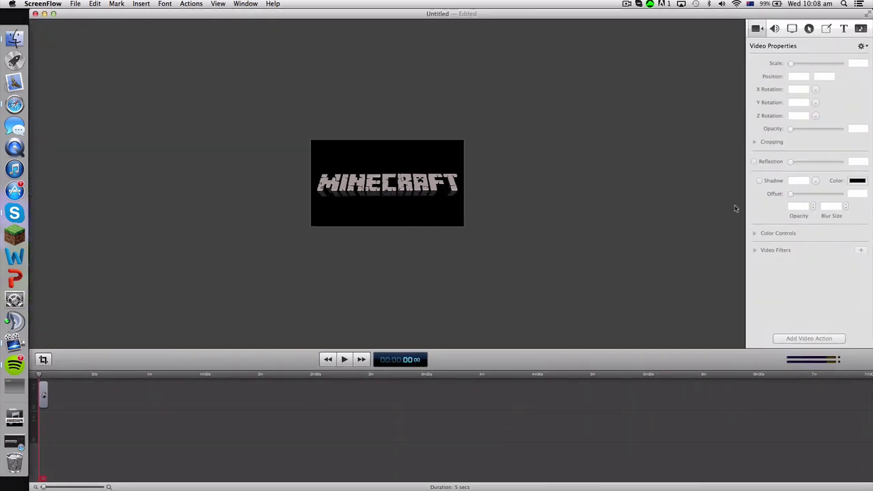
Narrow the project window to uncover the desktop files and move the Minecraft logo up the canvas to position 0, 270.
{"action": "left_click_drag", "start_coordinate": [870, 235], "coordinate": [594, 235]}
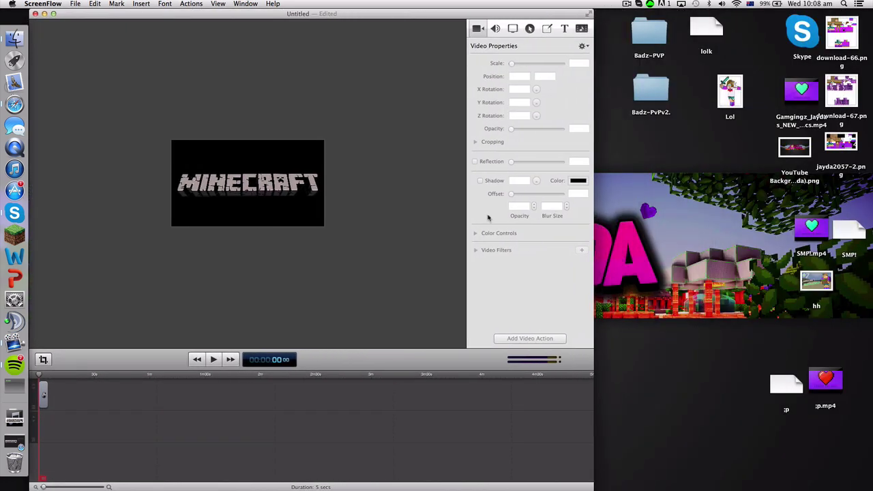
{"action": "left_click", "coordinate": [43, 394]}
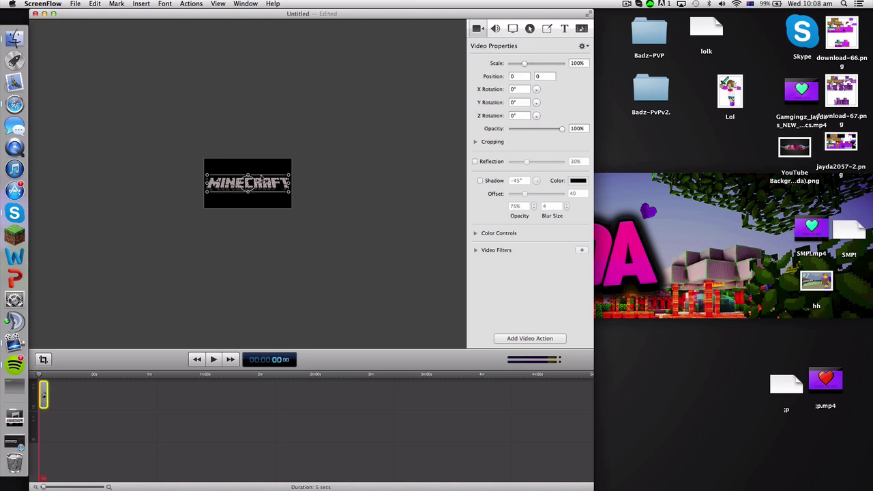
{"action": "left_click_drag", "start_coordinate": [262, 179], "coordinate": [262, 167]}
{"action": "left_click", "coordinate": [247, 248]}
Add the Lol character image on the track below the logo and place it under the logo at about 55, -178.
{"action": "left_click_drag", "start_coordinate": [742, 85], "coordinate": [44, 428]}
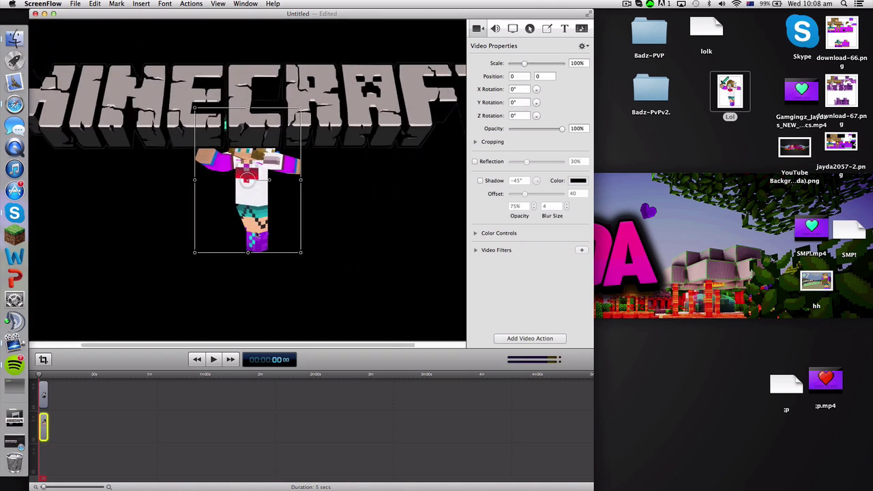
{"action": "left_click", "coordinate": [53, 14]}
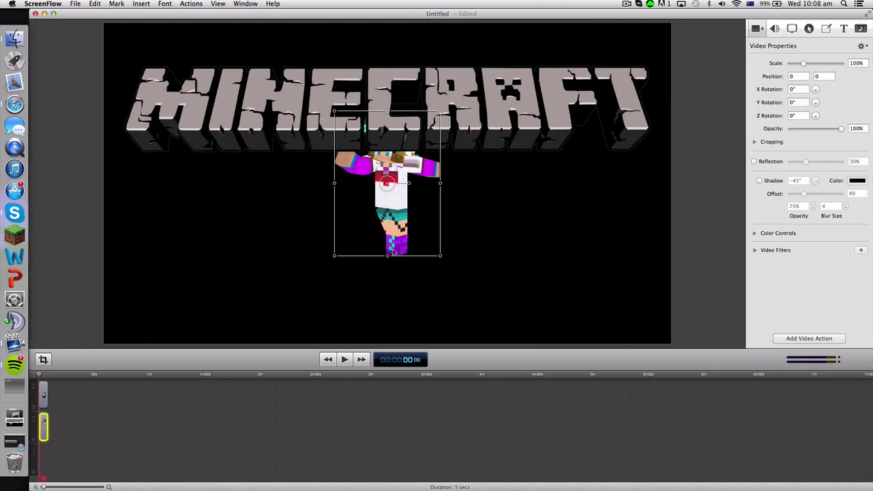
{"action": "left_click_drag", "start_coordinate": [393, 183], "coordinate": [410, 236]}
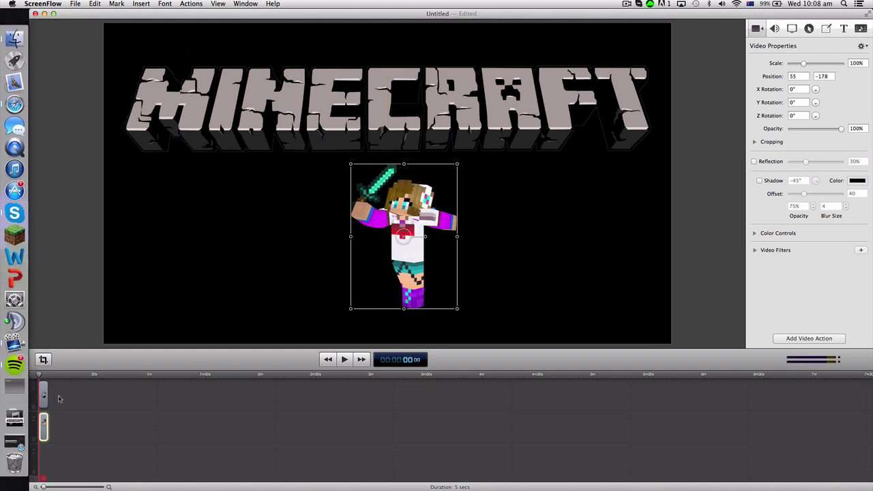
Move the character to about 531, 85 and reorder the clips so the character's track lies above the logo's.
{"action": "left_click", "coordinate": [43, 395]}
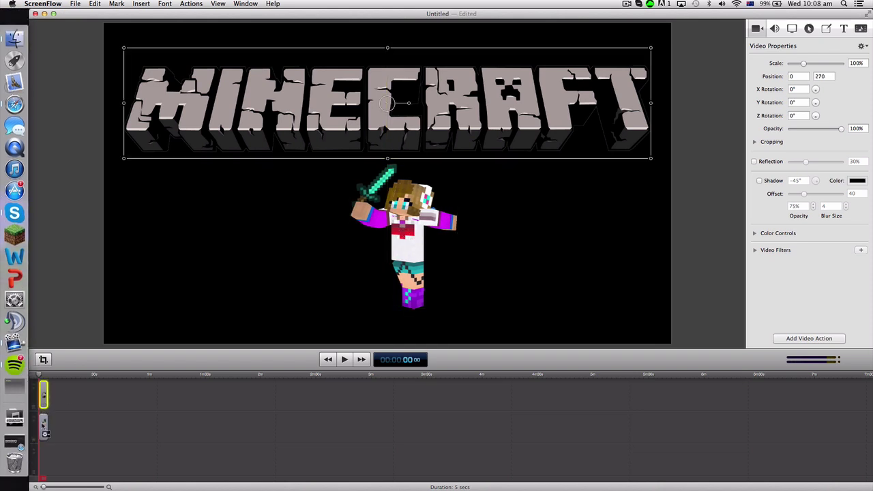
{"action": "left_click", "coordinate": [43, 424]}
{"action": "left_click_drag", "start_coordinate": [404, 249], "coordinate": [547, 163]}
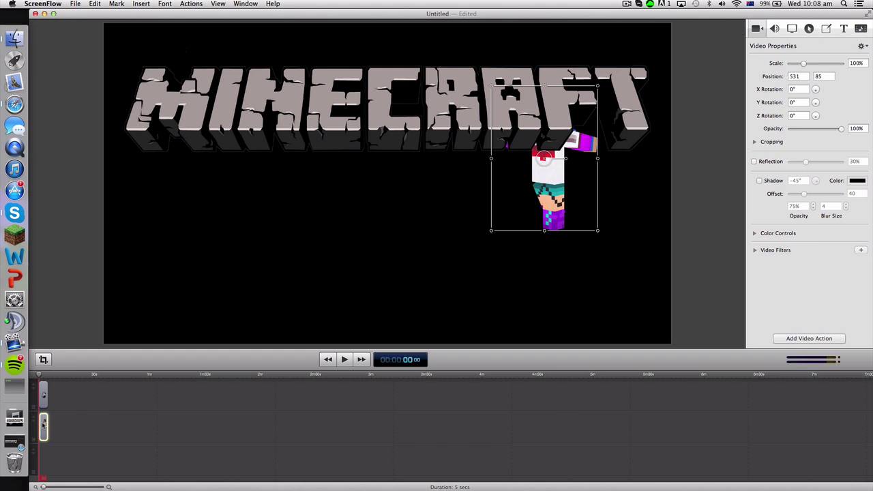
{"action": "left_click_drag", "start_coordinate": [43, 423], "coordinate": [89, 420]}
{"action": "mouse_move", "coordinate": [44, 390]}
{"action": "left_mouse_down"}
{"action": "mouse_move", "coordinate": [41, 424]}
{"action": "mouse_move", "coordinate": [55, 396]}
{"action": "mouse_move", "coordinate": [41, 396]}
{"action": "left_mouse_up"}
Shift the character over the end of the logo and enlarge it to about 199%, down to the canvas's lower edge.
{"action": "left_click_drag", "start_coordinate": [534, 146], "coordinate": [555, 116]}
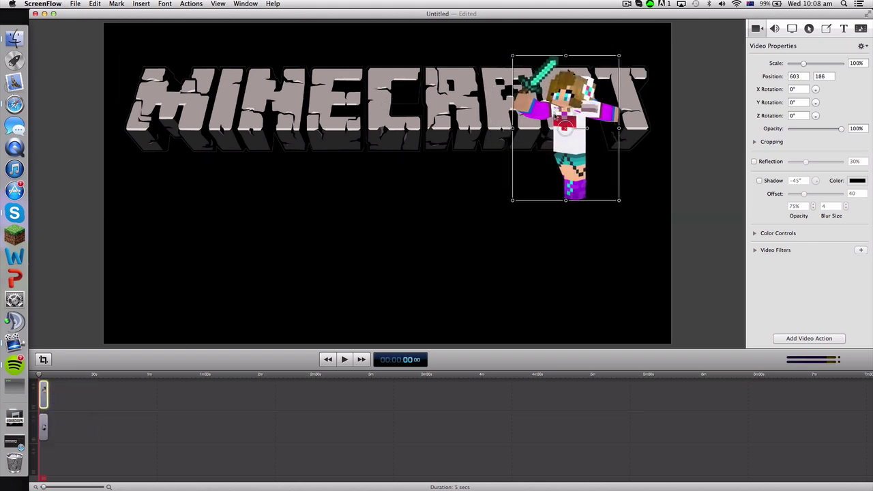
{"action": "left_click_drag", "start_coordinate": [619, 200], "coordinate": [702, 343]}
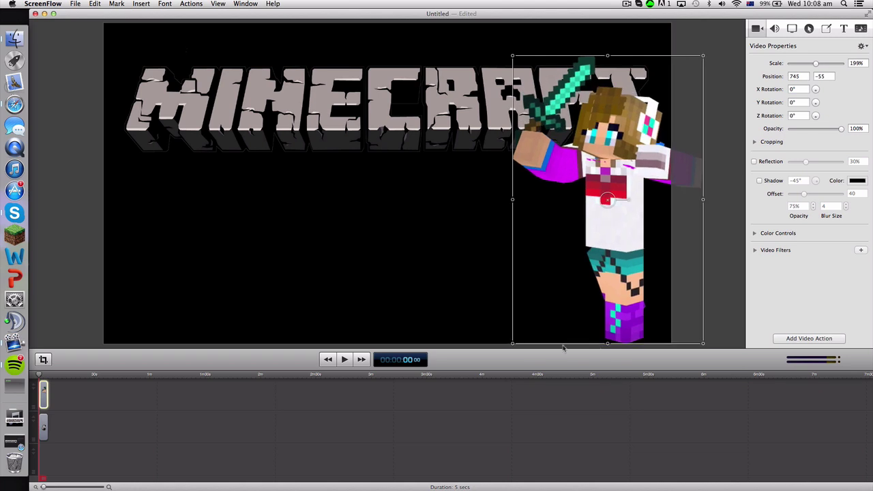
{"action": "left_click_drag", "start_coordinate": [513, 344], "coordinate": [476, 349]}
Delete the character clip and move the logo clip back to the first track.
{"action": "key", "text": "BackSpace"}
{"action": "left_click_drag", "start_coordinate": [42, 434], "coordinate": [42, 402]}
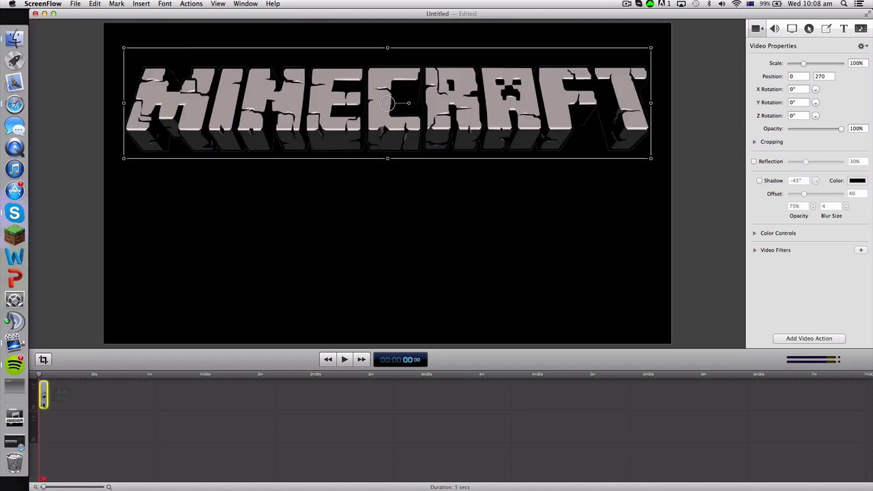
Reduce the document window so the desktop shows beside it and move the logo down to about 0, -124.
{"action": "left_click", "coordinate": [53, 14]}
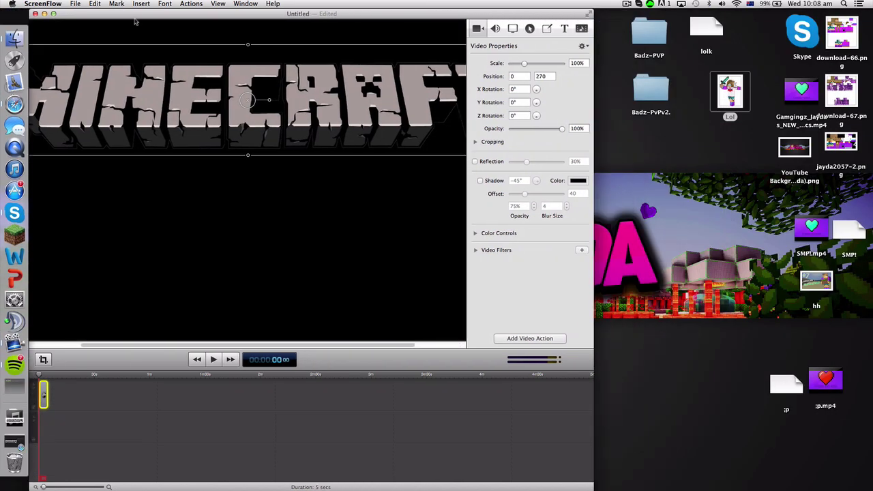
{"action": "left_click_drag", "start_coordinate": [139, 13], "coordinate": [209, 16]}
{"action": "scroll", "coordinate": [202, 145], "scroll_direction": "down", "scroll_amount": 5}
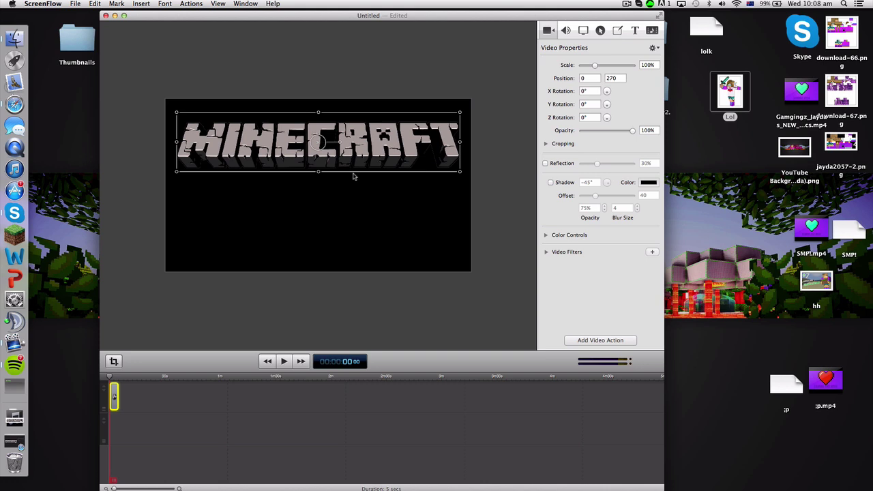
{"action": "left_click_drag", "start_coordinate": [339, 150], "coordinate": [337, 213]}
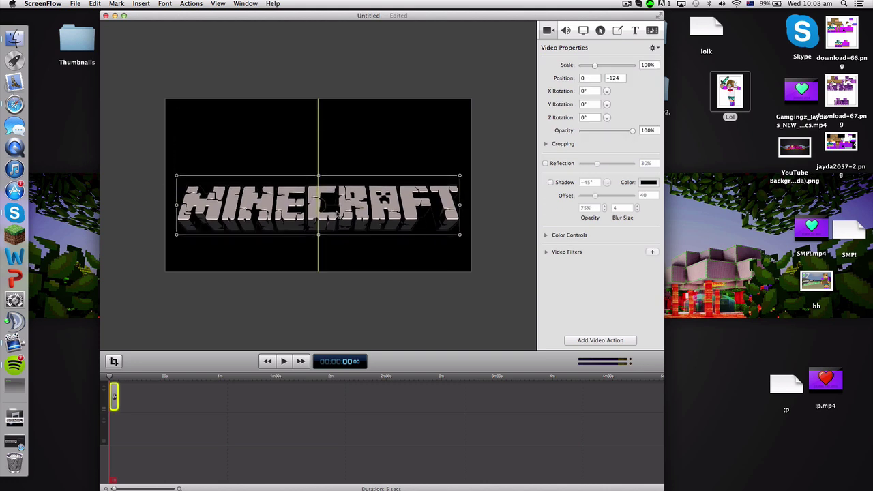
{"action": "left_click", "coordinate": [468, 306]}
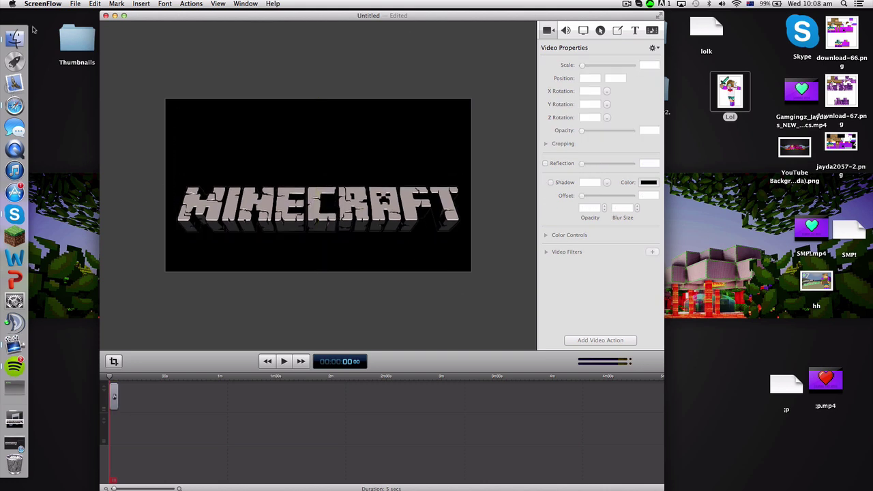
Add smp render.png from Downloads on the track below the logo, scaled to about 85% and placed at about -147, -52.
{"action": "double_click", "coordinate": [77, 39]}
{"action": "scroll", "coordinate": [194, 164], "scroll_direction": "up", "scroll_amount": 2}
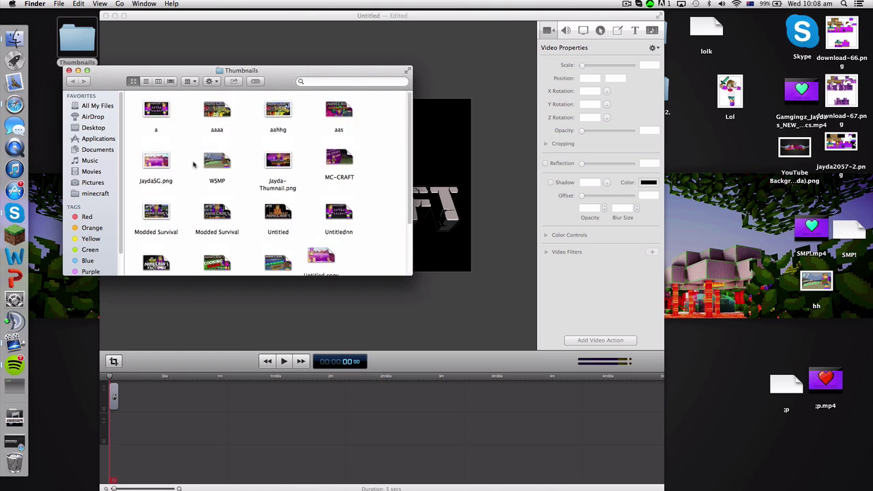
{"action": "left_click", "coordinate": [78, 70]}
{"action": "left_click", "coordinate": [15, 417]}
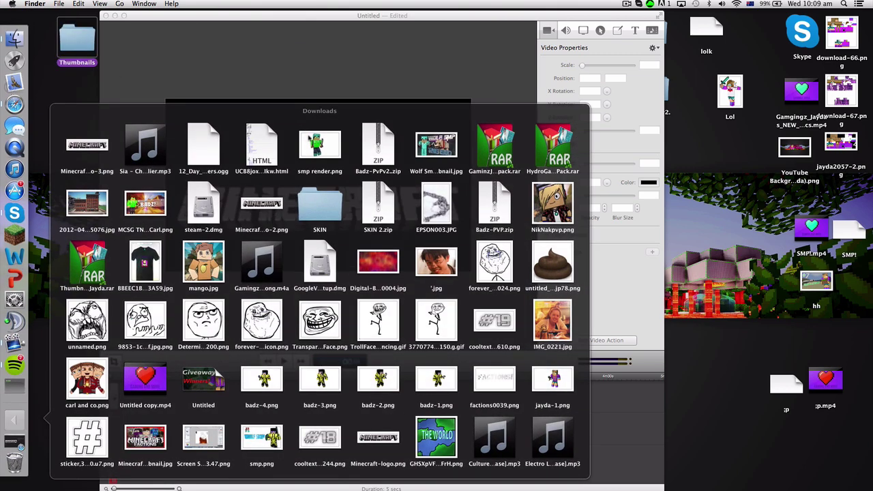
{"action": "left_click_drag", "start_coordinate": [323, 145], "coordinate": [114, 428]}
{"action": "left_click_drag", "start_coordinate": [174, 95], "coordinate": [227, 121]}
{"action": "left_click_drag", "start_coordinate": [315, 161], "coordinate": [271, 153]}
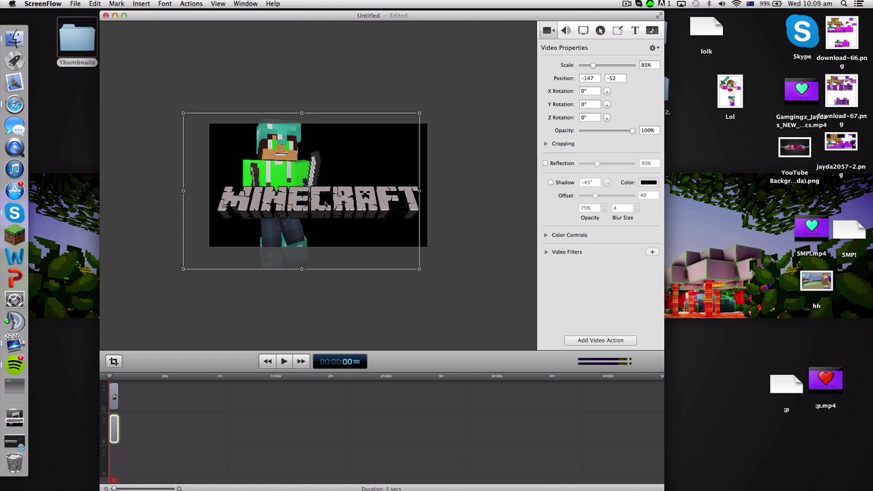
Try a purple-clad second character from Downloads on the third track, enlarged to about 167% at about 182, -130, and delete it.
{"action": "left_click", "coordinate": [15, 417]}
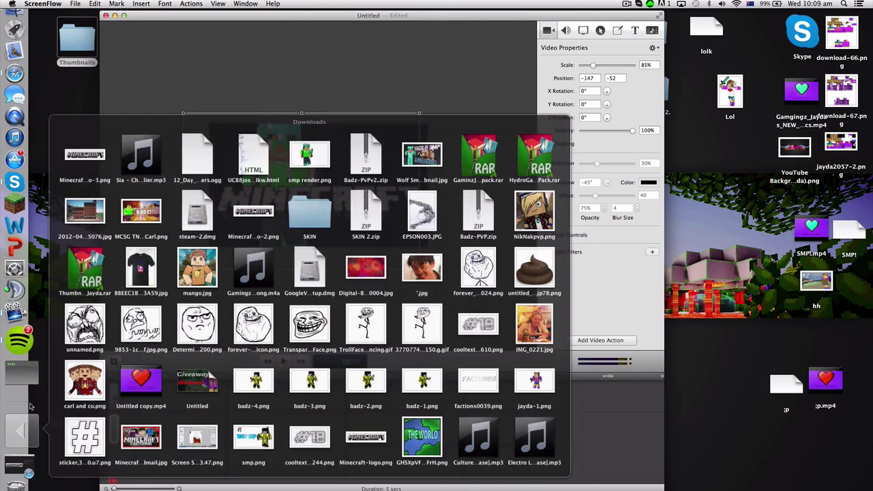
{"action": "scroll", "coordinate": [413, 310], "scroll_direction": "down", "scroll_amount": 2}
{"action": "left_click_drag", "start_coordinate": [553, 360], "coordinate": [113, 464]}
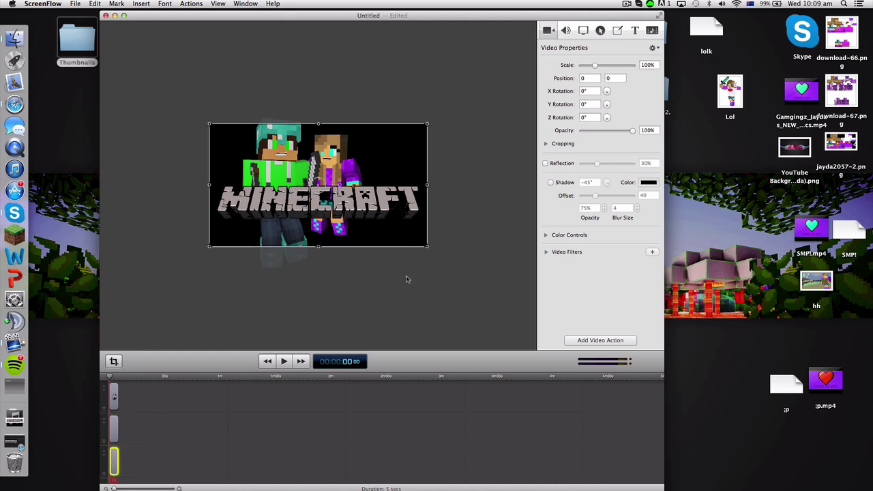
{"action": "left_click_drag", "start_coordinate": [428, 248], "coordinate": [568, 347]}
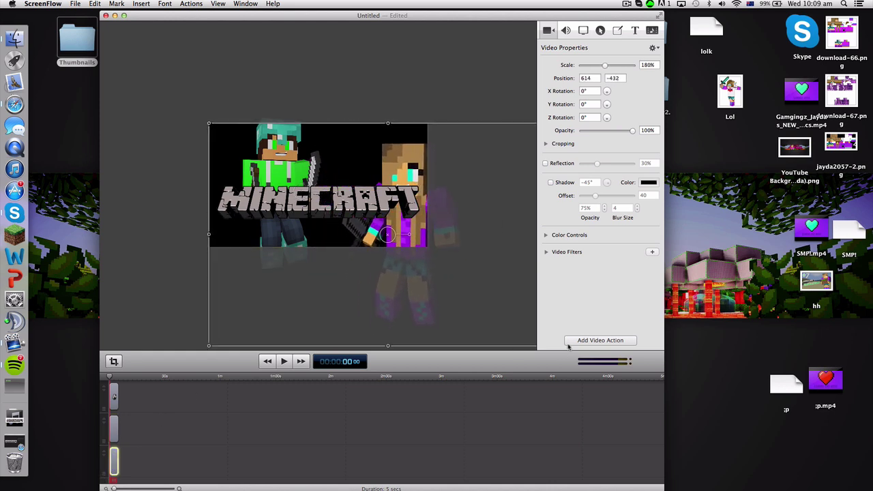
{"action": "left_click_drag", "start_coordinate": [417, 264], "coordinate": [358, 234]}
{"action": "left_click_drag", "start_coordinate": [509, 95], "coordinate": [489, 112]}
{"action": "left_click_drag", "start_coordinate": [346, 149], "coordinate": [351, 143]}
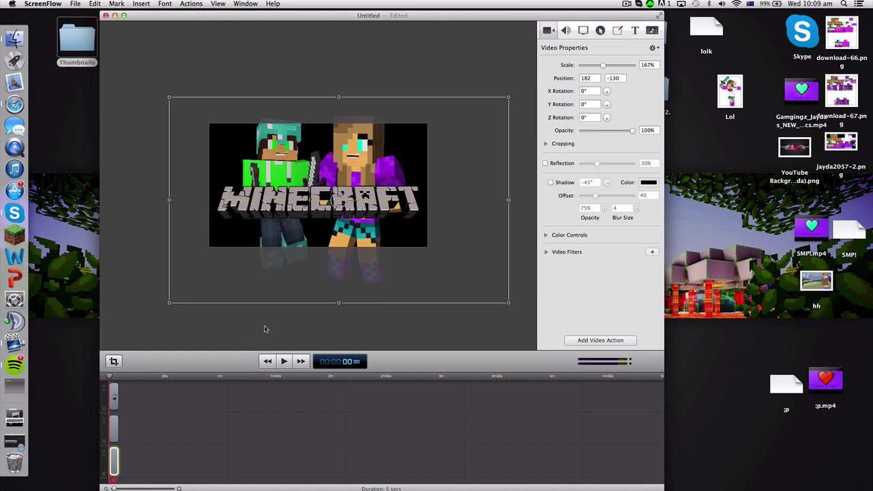
{"action": "key", "text": "Delete"}
Move the green character to about 225, -88 and lower its opacity to about 88%.
{"action": "left_click_drag", "start_coordinate": [280, 163], "coordinate": [325, 166]}
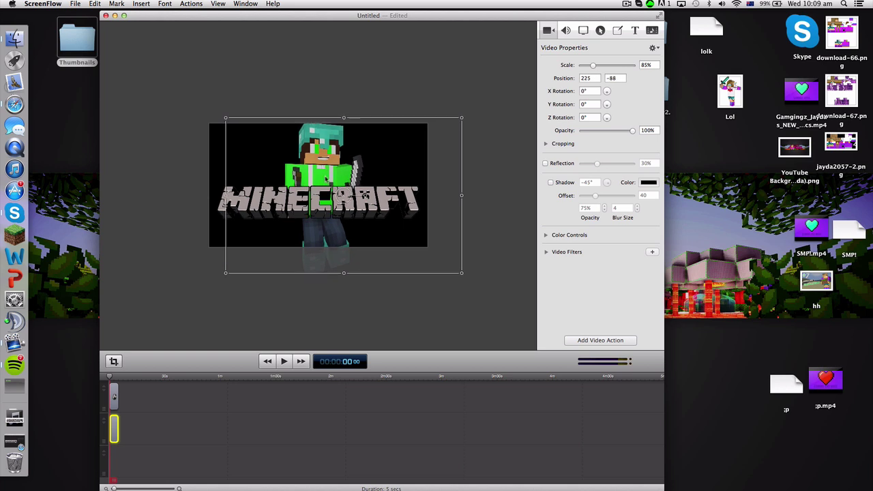
{"action": "left_click", "coordinate": [345, 323]}
{"action": "left_click", "coordinate": [117, 424]}
{"action": "left_click_drag", "start_coordinate": [629, 133], "coordinate": [627, 136]}
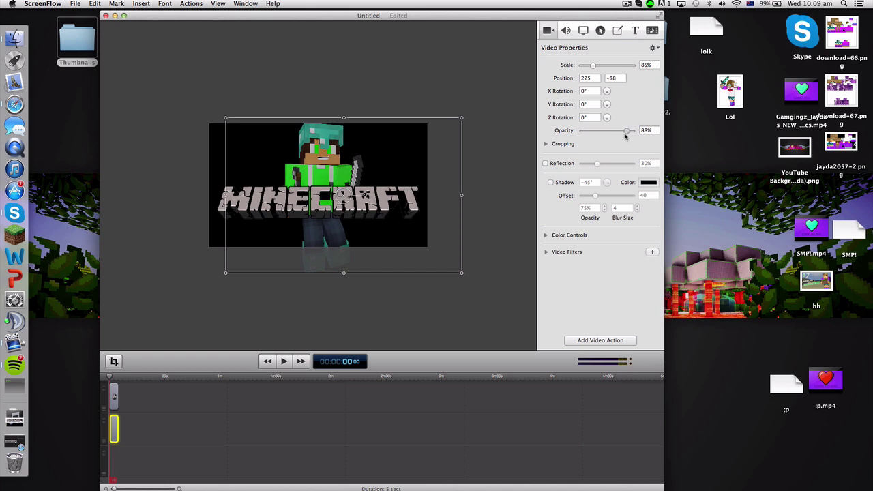
Move the Minecraft logo to about 0, -142 and raise its brightness to the maximum.
{"action": "left_click_drag", "start_coordinate": [405, 210], "coordinate": [406, 208]}
{"action": "left_click", "coordinate": [113, 397]}
{"action": "left_click_drag", "start_coordinate": [321, 198], "coordinate": [321, 200]}
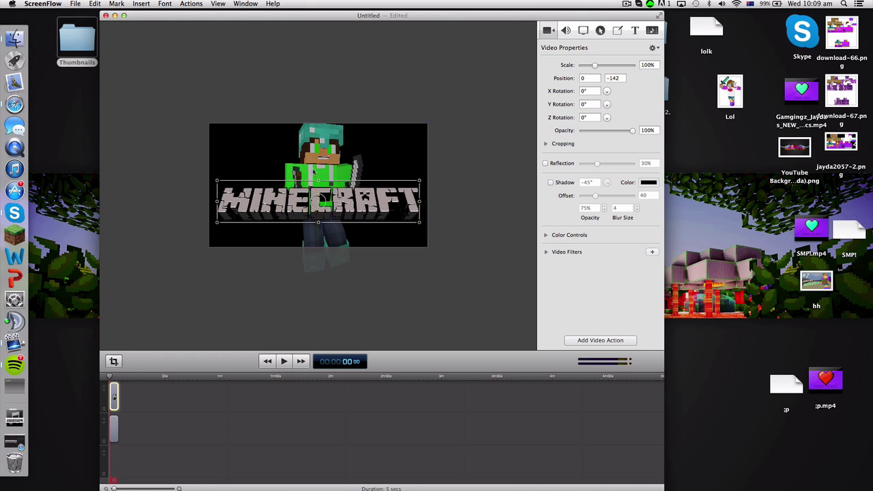
{"action": "left_click", "coordinate": [546, 235]}
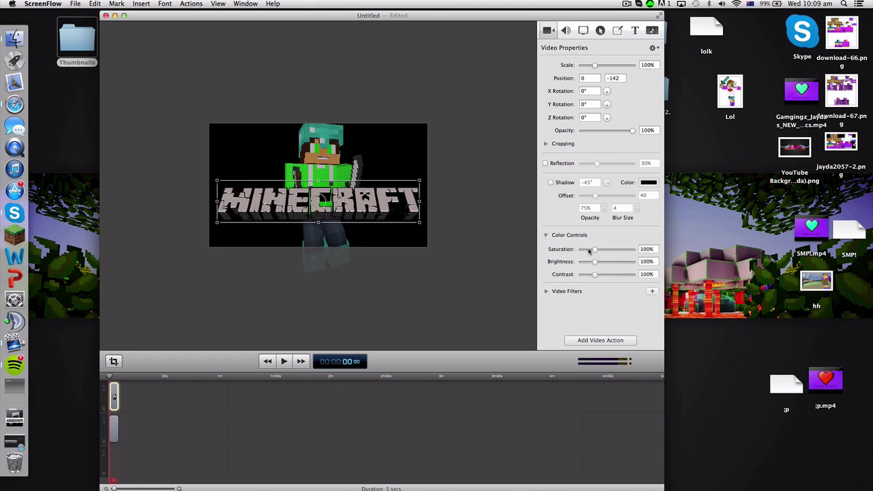
{"action": "left_click_drag", "start_coordinate": [595, 261], "coordinate": [659, 278]}
{"action": "left_click", "coordinate": [436, 288]}
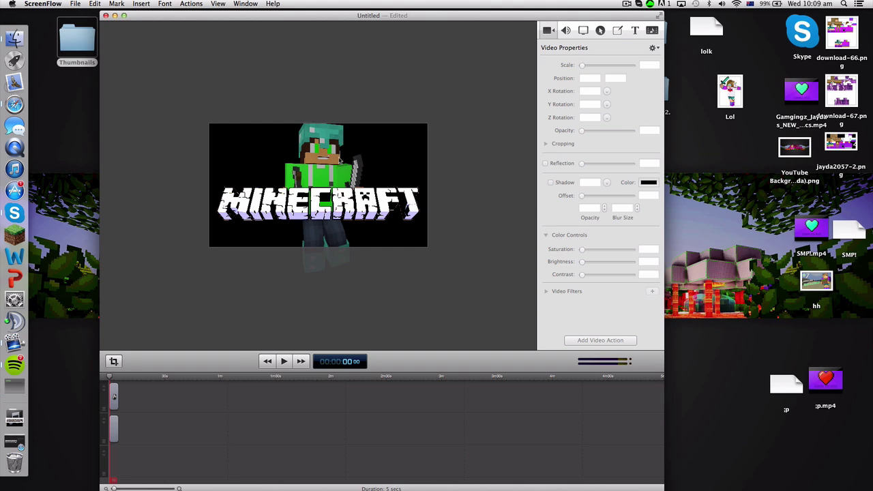
{"action": "left_click", "coordinate": [339, 160]}
{"action": "left_click", "coordinate": [395, 306]}
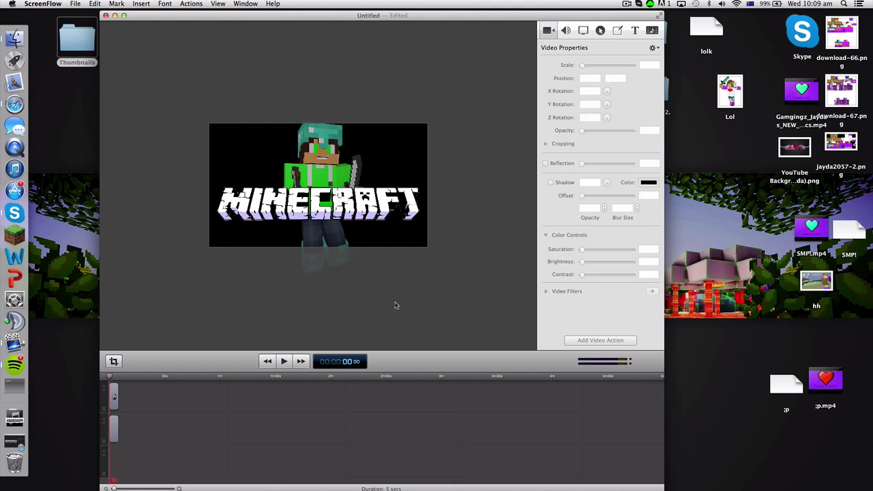
Switch to the Safari window with the Minecraft image search and search images for "minecraft backdrop".
{"action": "right_click", "coordinate": [20, 100]}
{"action": "left_click", "coordinate": [98, 45]}
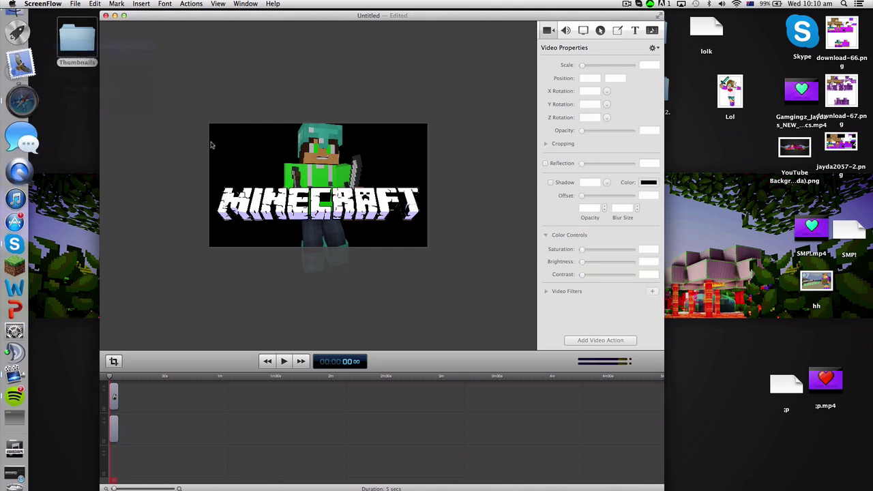
{"action": "left_click", "coordinate": [156, 88]}
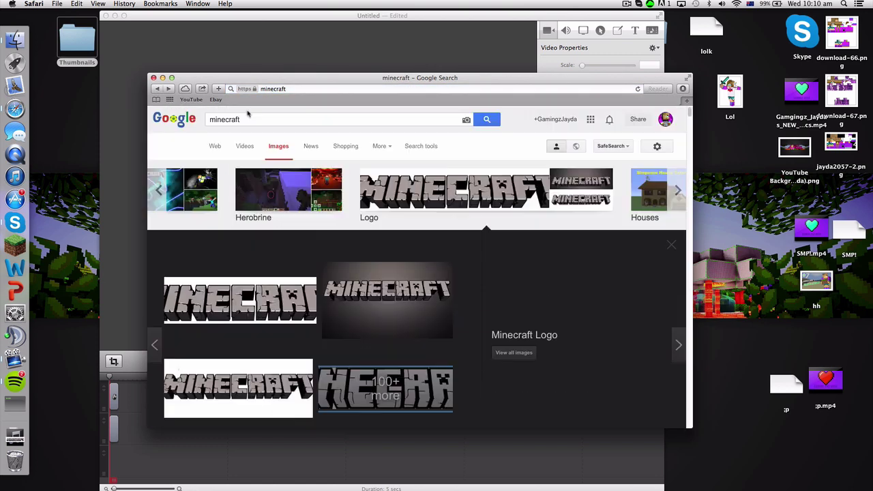
{"action": "left_click", "coordinate": [244, 120]}
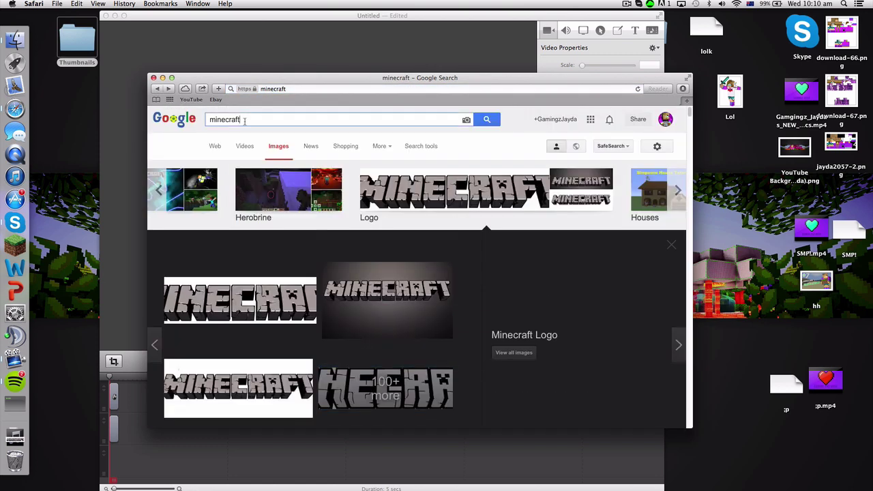
{"action": "type", "text": "drop"}
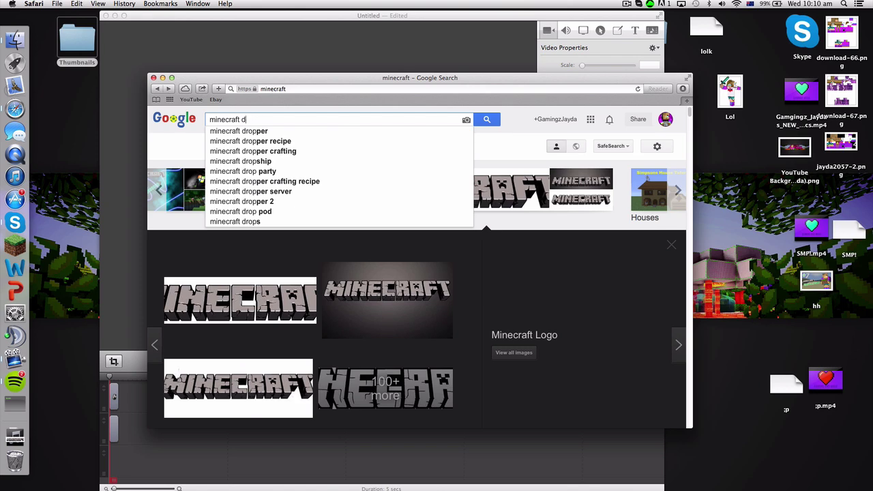
{"action": "key", "text": "BackSpace"}
{"action": "type", "text": "backdrop"}
{"action": "key", "text": "Return"}
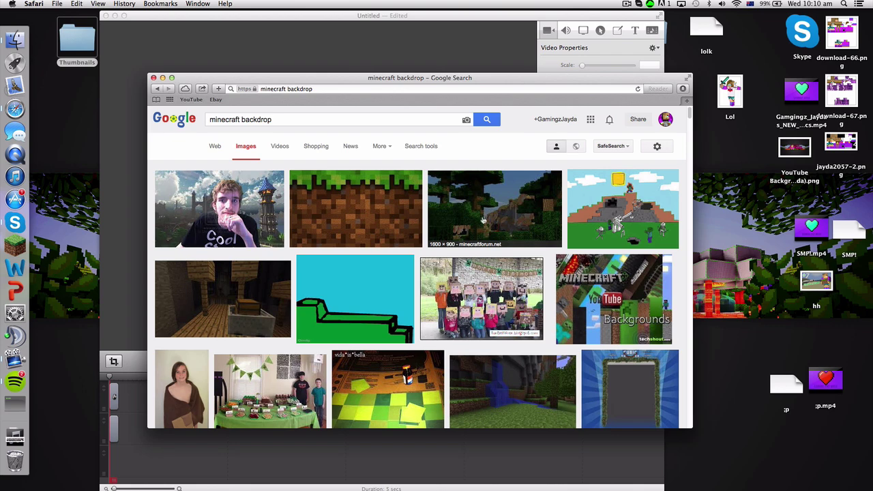
Save the wooden mineshaft picture with the chest minecart to Downloads and minimize the browser window.
{"action": "scroll", "coordinate": [507, 236], "scroll_direction": "down", "scroll_amount": 2}
{"action": "left_click", "coordinate": [225, 287]}
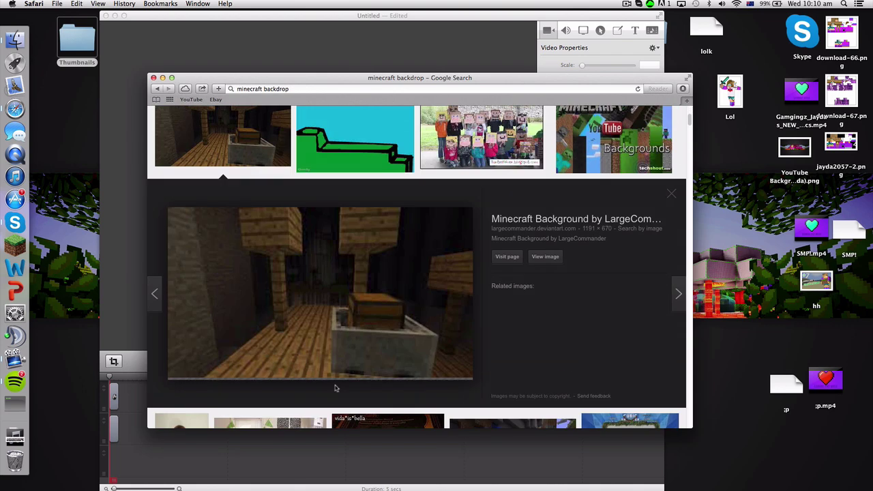
{"action": "right_click", "coordinate": [296, 257]}
{"action": "left_click", "coordinate": [327, 362]}
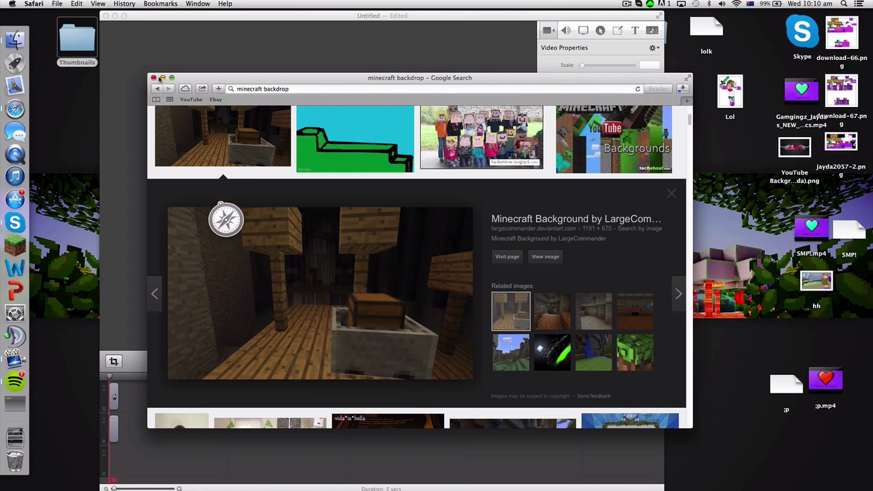
{"action": "left_click", "coordinate": [162, 78]}
{"action": "left_click", "coordinate": [15, 442]}
{"action": "left_click", "coordinate": [164, 77]}
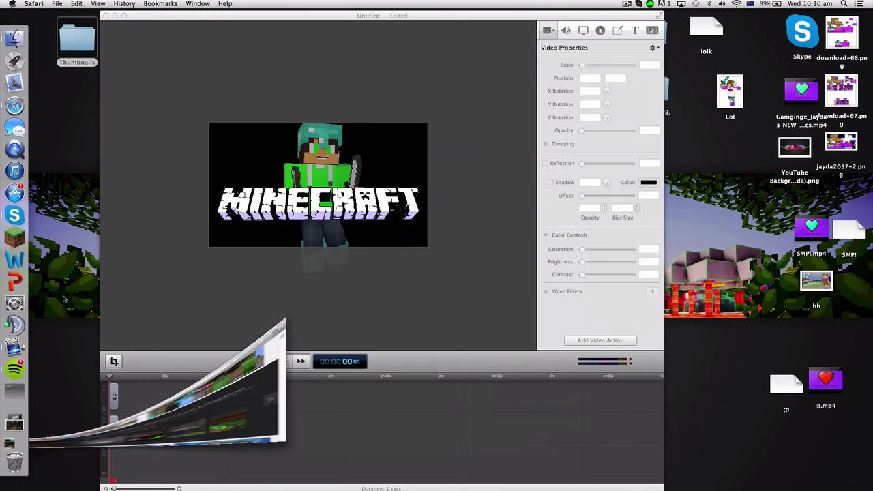
Add the downloaded mineshaft picture on the third track and enlarge it to about 161% to fill the whole canvas.
{"action": "left_click", "coordinate": [15, 422]}
{"action": "left_click_drag", "start_coordinate": [80, 152], "coordinate": [113, 463]}
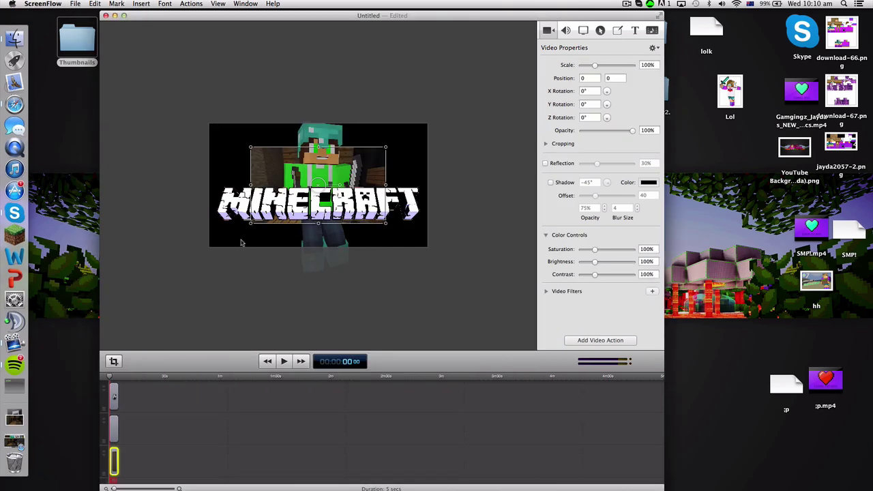
{"action": "left_click_drag", "start_coordinate": [251, 227], "coordinate": [209, 246]}
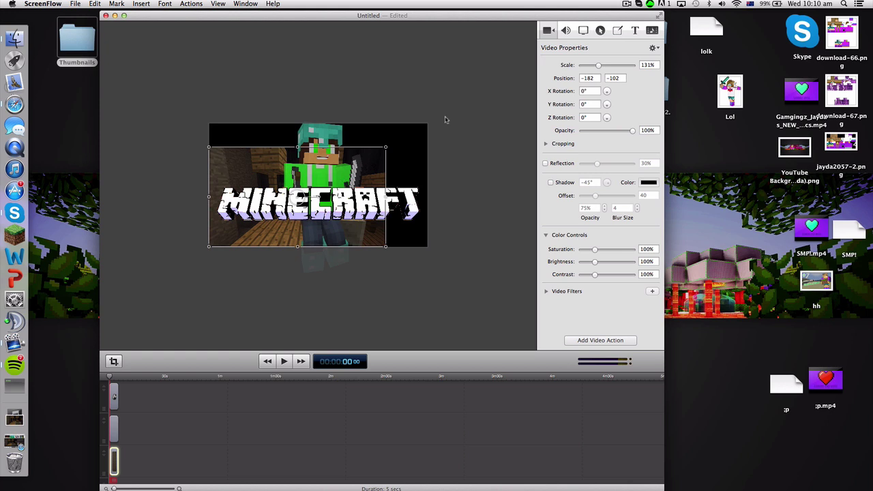
{"action": "left_click_drag", "start_coordinate": [385, 148], "coordinate": [428, 124]}
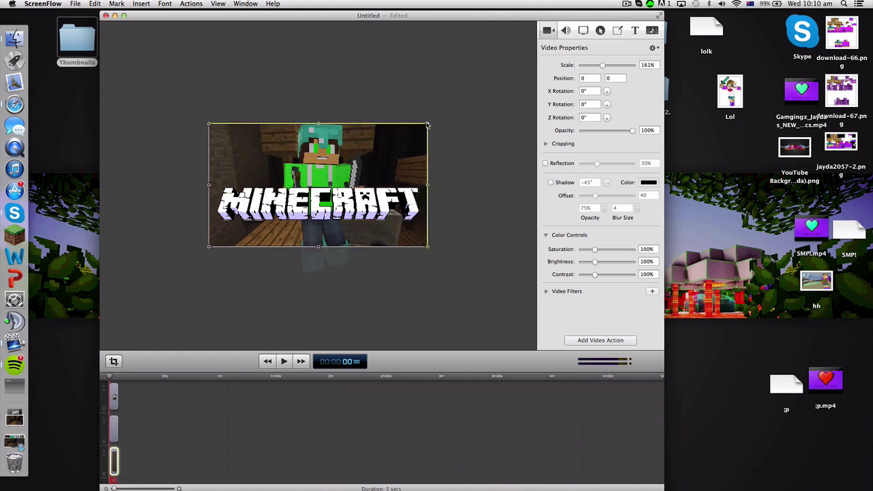
Lower the mineshaft backdrop's opacity to about 73%.
{"action": "left_click", "coordinate": [137, 407]}
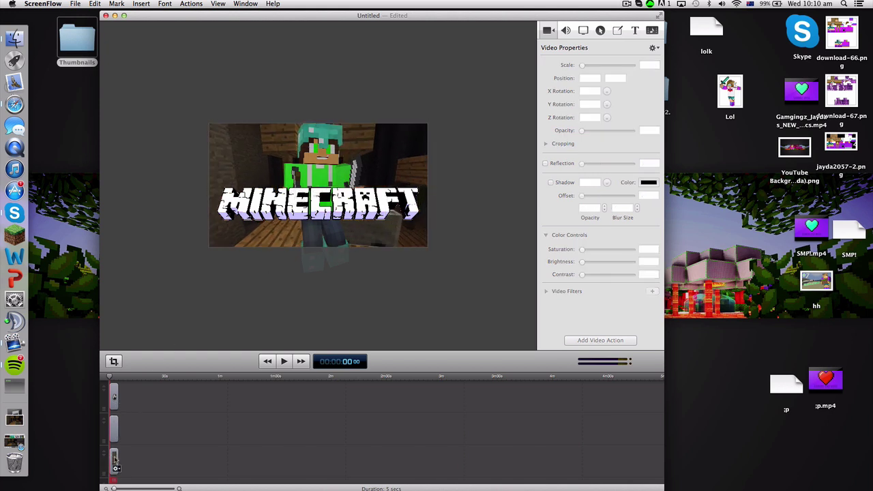
{"action": "left_click", "coordinate": [116, 461]}
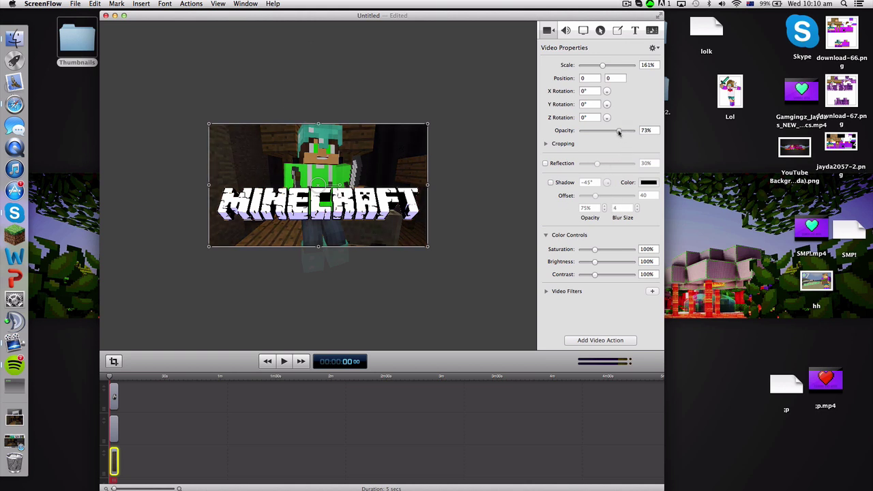
{"action": "left_click", "coordinate": [516, 235]}
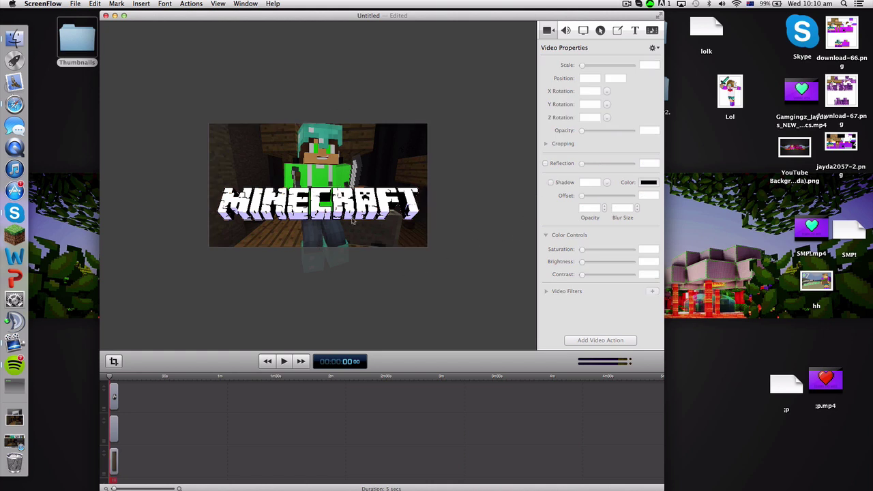
Add the light-streak texture image from Downloads on a track below the backdrop and lower its opacity to about 17%.
{"action": "left_click_drag", "start_coordinate": [117, 455], "coordinate": [116, 478]}
{"action": "left_click", "coordinate": [134, 429]}
{"action": "scroll", "coordinate": [120, 400], "scroll_direction": "up", "scroll_amount": 3}
{"action": "scroll", "coordinate": [120, 399], "scroll_direction": "down", "scroll_amount": 3}
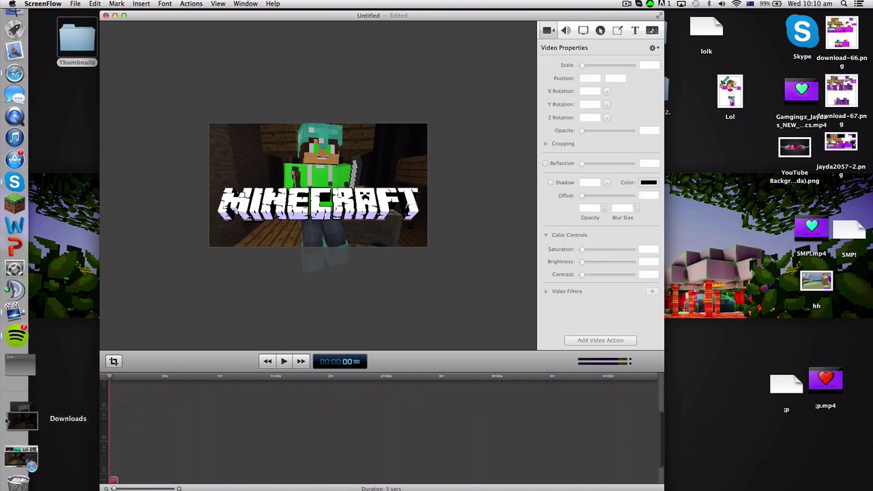
{"action": "left_click", "coordinate": [7, 421]}
{"action": "scroll", "coordinate": [442, 349], "scroll_direction": "down", "scroll_amount": 5}
{"action": "left_click_drag", "start_coordinate": [442, 350], "coordinate": [114, 461]}
{"action": "left_click_drag", "start_coordinate": [633, 131], "coordinate": [594, 132]}
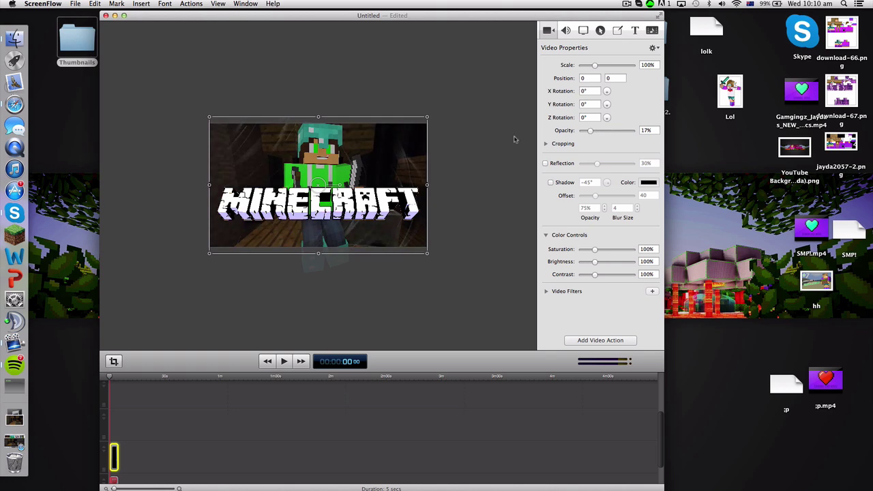
{"action": "left_click", "coordinate": [366, 314]}
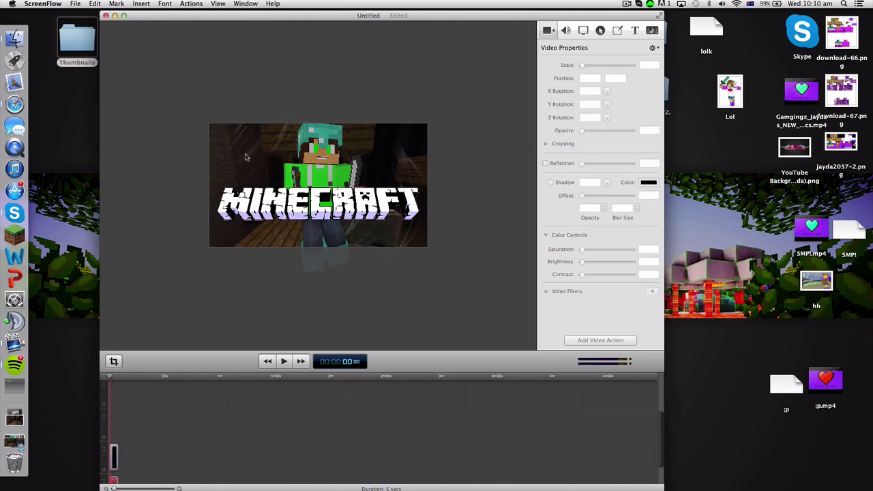
Add the purple sparkle image from Downloads to the start of an empty track and enlarge it to about 783% over the canvas.
{"action": "left_click", "coordinate": [14, 418]}
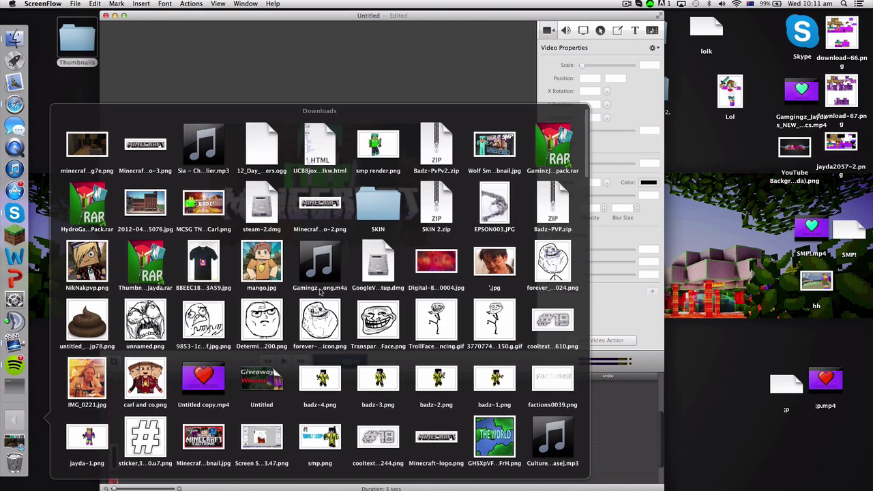
{"action": "scroll", "coordinate": [466, 264], "scroll_direction": "down", "scroll_amount": 5}
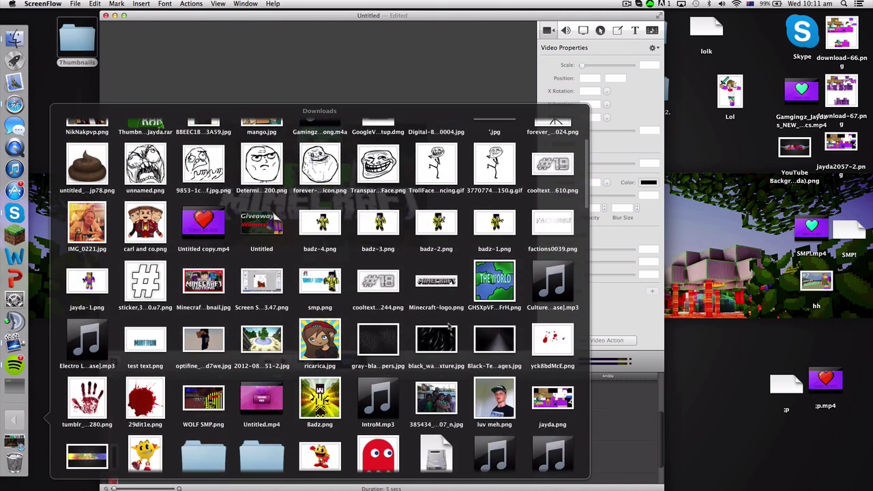
{"action": "scroll", "coordinate": [449, 325], "scroll_direction": "down", "scroll_amount": 3}
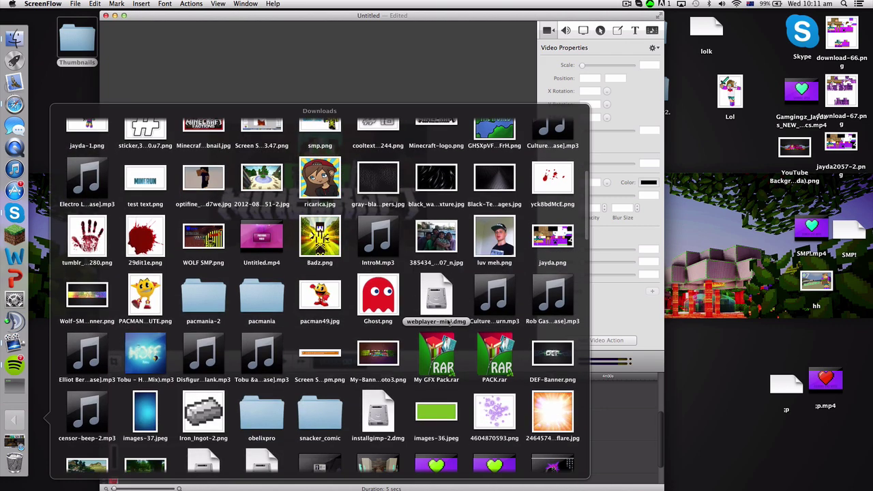
{"action": "scroll", "coordinate": [448, 325], "scroll_direction": "down", "scroll_amount": 3}
{"action": "left_click_drag", "start_coordinate": [494, 317], "coordinate": [114, 426]}
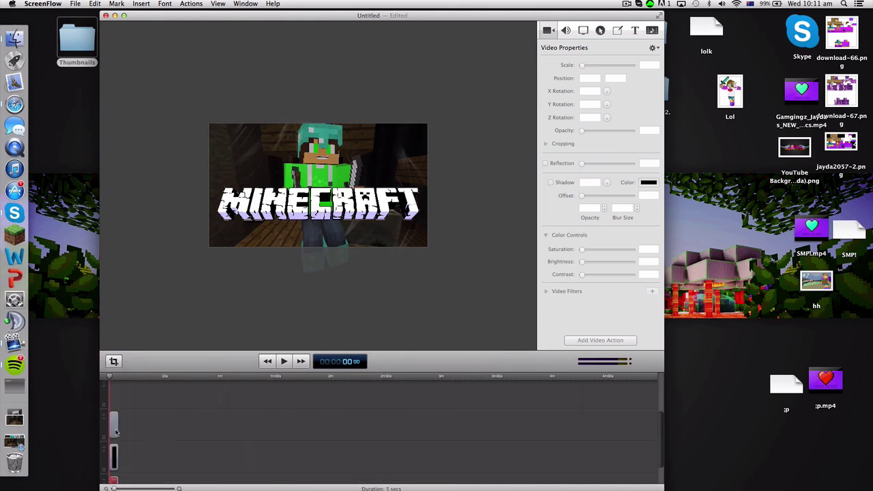
{"action": "left_click_drag", "start_coordinate": [336, 203], "coordinate": [443, 257]}
{"action": "left_click_drag", "start_coordinate": [301, 170], "coordinate": [182, 107]}
{"action": "left_click_drag", "start_coordinate": [447, 260], "coordinate": [466, 287]}
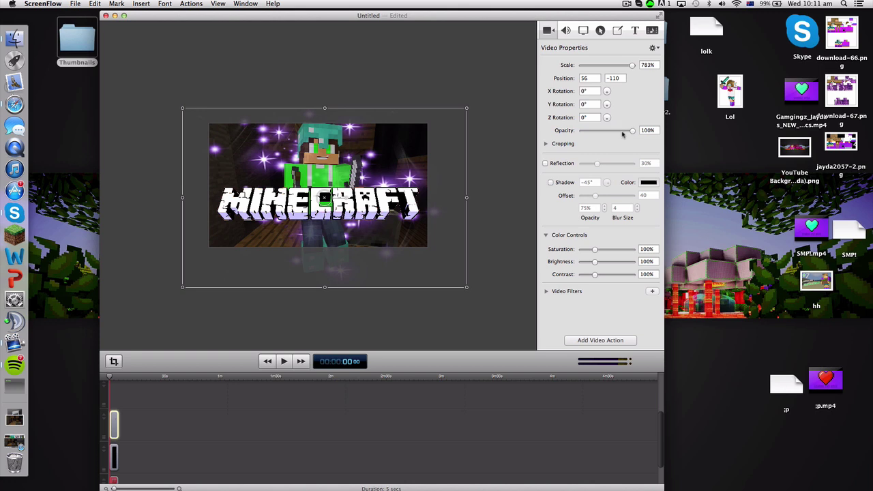
Lower the purple sparkle image's opacity to about 21% and deselect it.
{"action": "left_click_drag", "start_coordinate": [622, 135], "coordinate": [593, 148]}
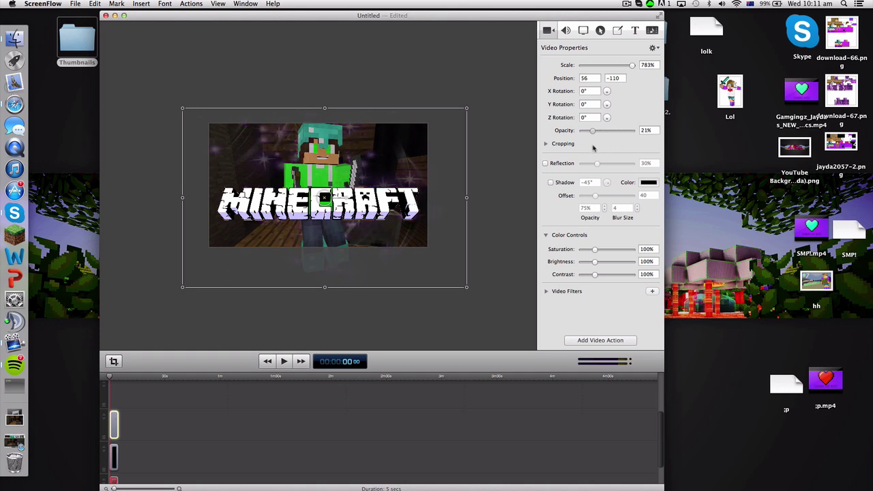
{"action": "left_click", "coordinate": [451, 325]}
{"action": "scroll", "coordinate": [407, 230], "scroll_direction": "down", "scroll_amount": 2}
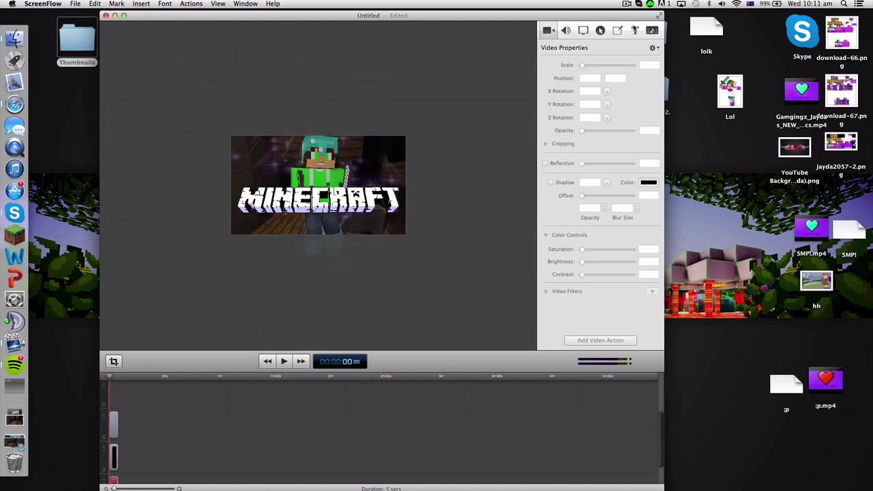
Search the web for "font" in a new Safari window, look through the results for font sites, and close the window.
{"action": "left_click", "coordinate": [633, 28]}
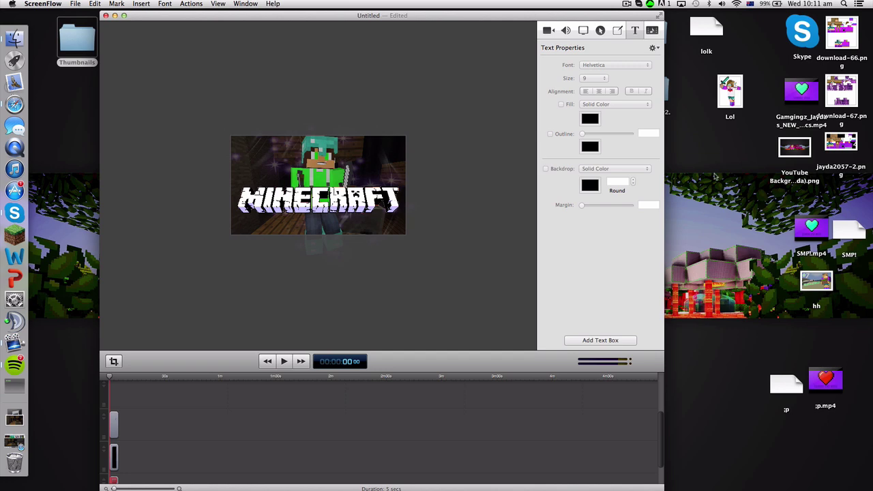
{"action": "left_click", "coordinate": [697, 217]}
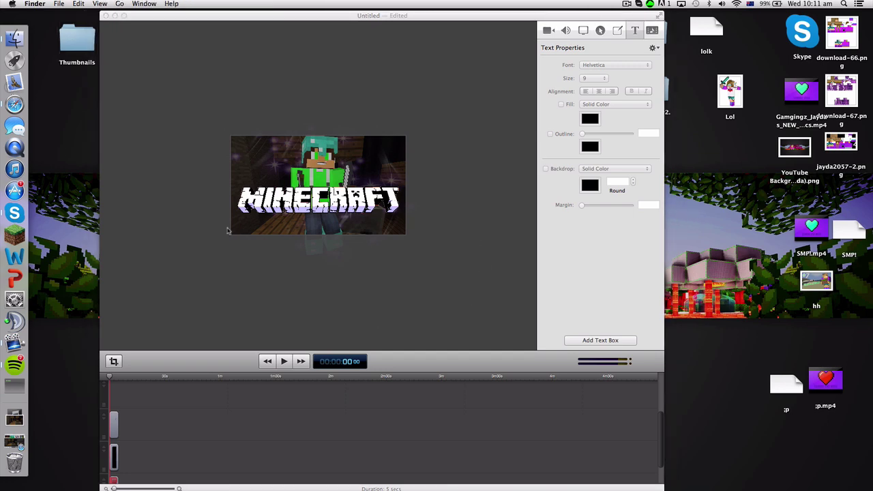
{"action": "right_click", "coordinate": [34, 99]}
{"action": "left_click", "coordinate": [92, 66]}
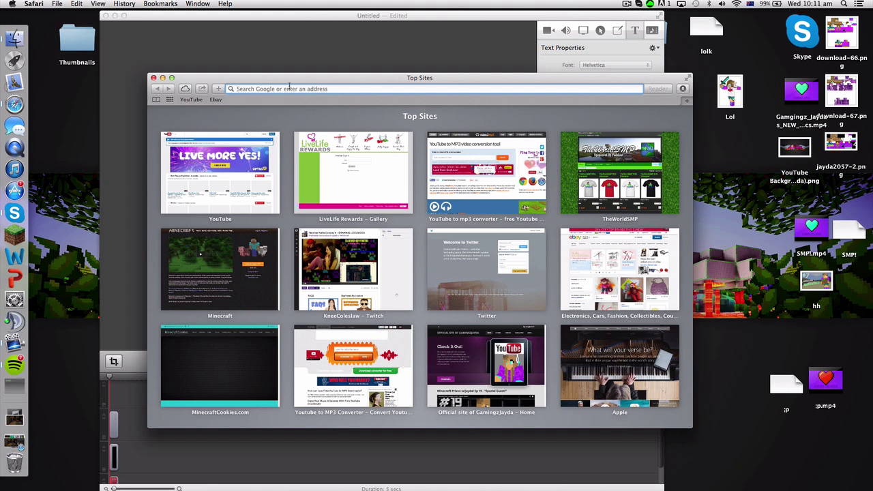
{"action": "type", "text": "font"}
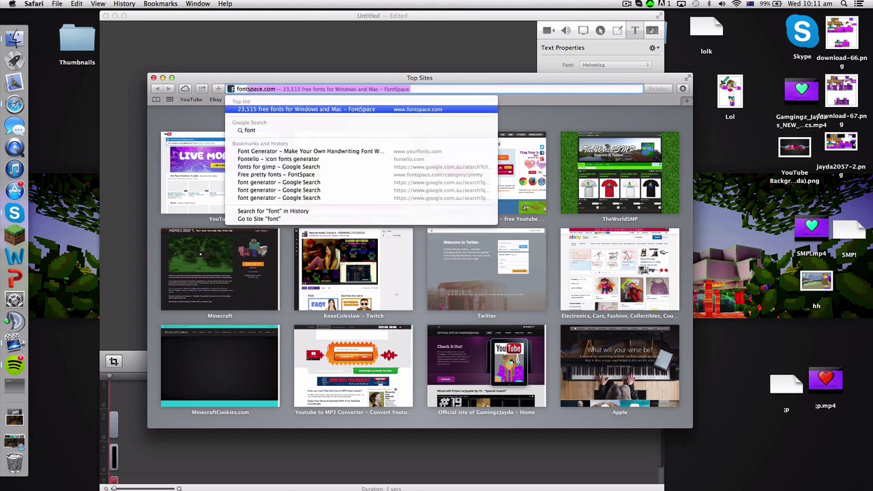
{"action": "key", "text": "Return"}
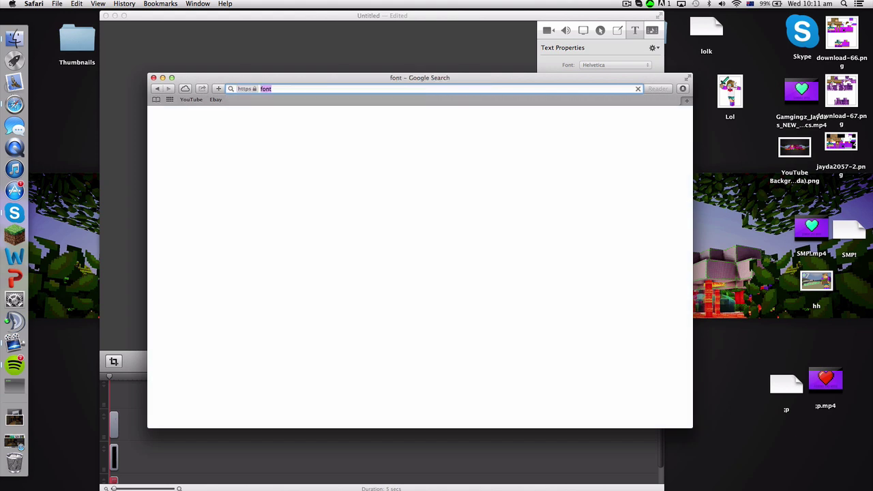
{"action": "scroll", "coordinate": [262, 232], "scroll_direction": "down", "scroll_amount": 5}
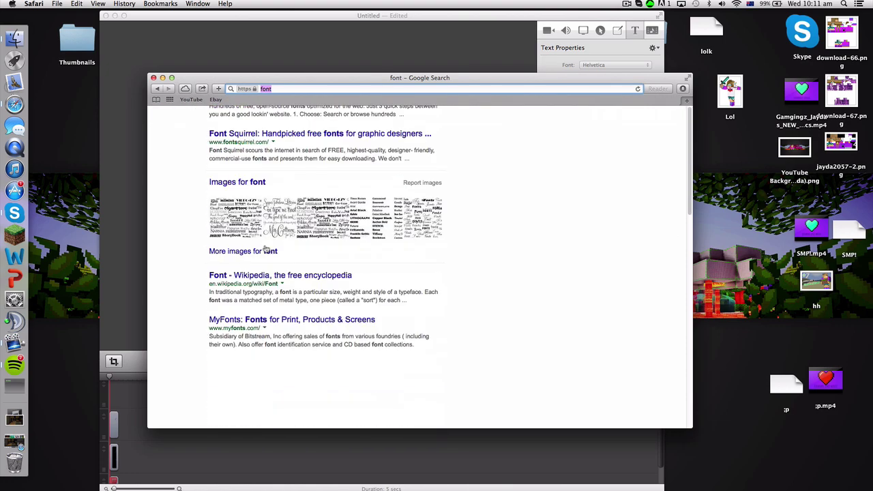
{"action": "scroll", "coordinate": [272, 230], "scroll_direction": "up", "scroll_amount": 5}
{"action": "scroll", "coordinate": [272, 230], "scroll_direction": "down", "scroll_amount": 10}
{"action": "scroll", "coordinate": [272, 230], "scroll_direction": "up", "scroll_amount": 8}
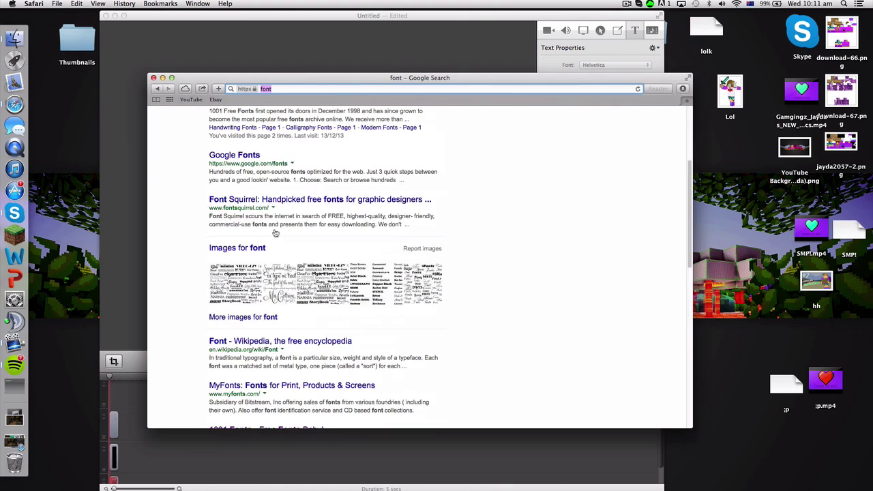
{"action": "left_click", "coordinate": [153, 77]}
{"action": "left_click", "coordinate": [159, 46]}
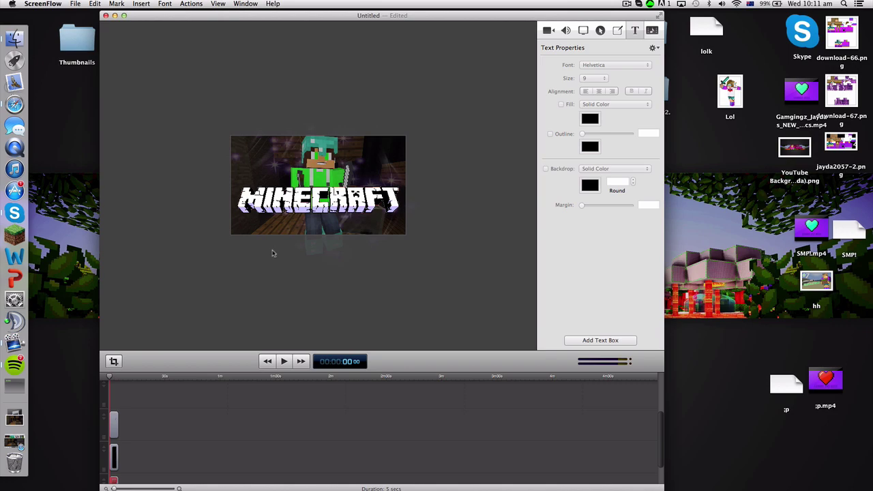
Add the THEWORLDSMP text image from Downloads, enlarge it and place it directly beneath the Minecraft logo.
{"action": "left_click", "coordinate": [14, 416]}
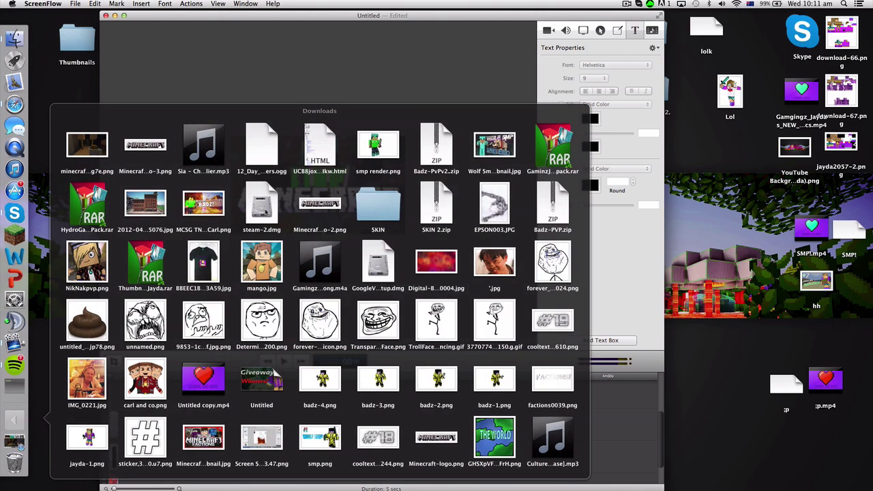
{"action": "scroll", "coordinate": [266, 213], "scroll_direction": "down", "scroll_amount": 5}
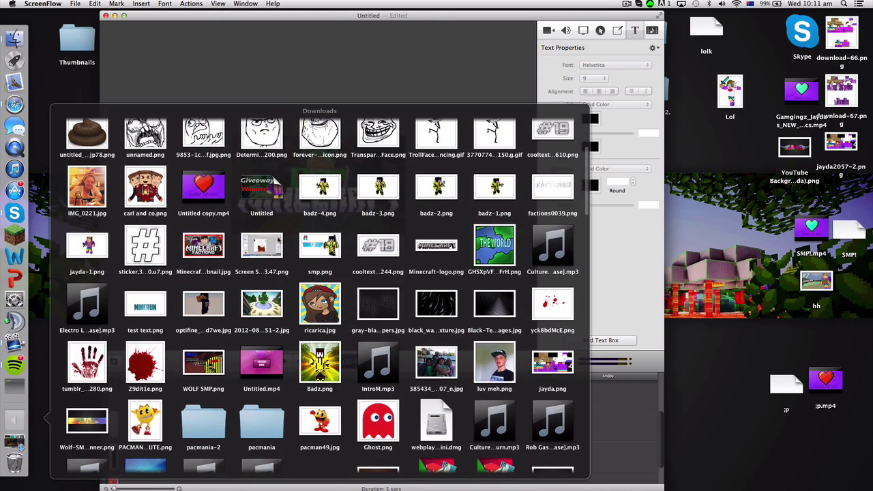
{"action": "scroll", "coordinate": [276, 244], "scroll_direction": "down", "scroll_amount": 4}
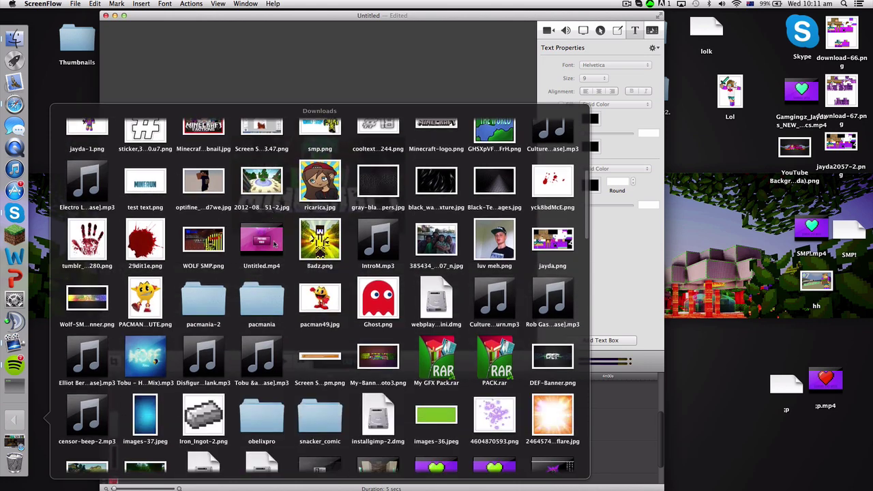
{"action": "scroll", "coordinate": [276, 244], "scroll_direction": "down", "scroll_amount": 8}
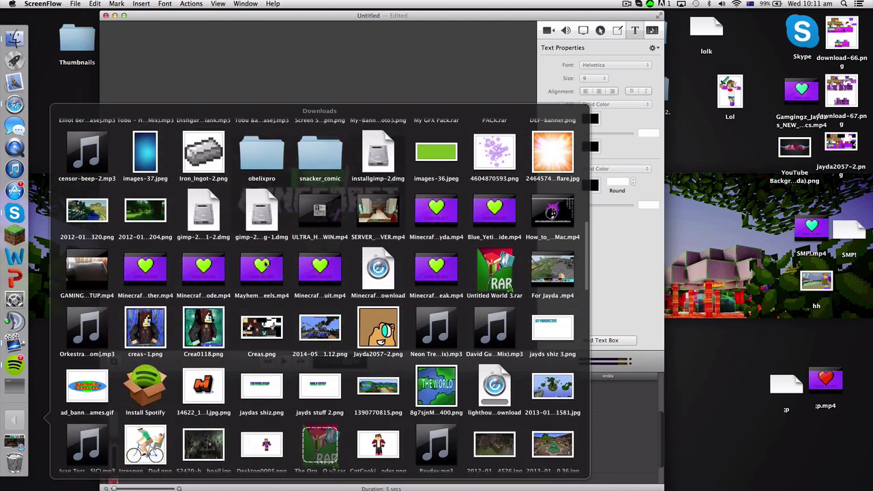
{"action": "scroll", "coordinate": [265, 263], "scroll_direction": "down", "scroll_amount": 1}
{"action": "left_click_drag", "start_coordinate": [265, 363], "coordinate": [135, 410]}
{"action": "scroll", "coordinate": [141, 428], "scroll_direction": "down", "scroll_amount": 2}
{"action": "scroll", "coordinate": [142, 428], "scroll_direction": "up", "scroll_amount": 3}
{"action": "scroll", "coordinate": [145, 424], "scroll_direction": "down", "scroll_amount": 3}
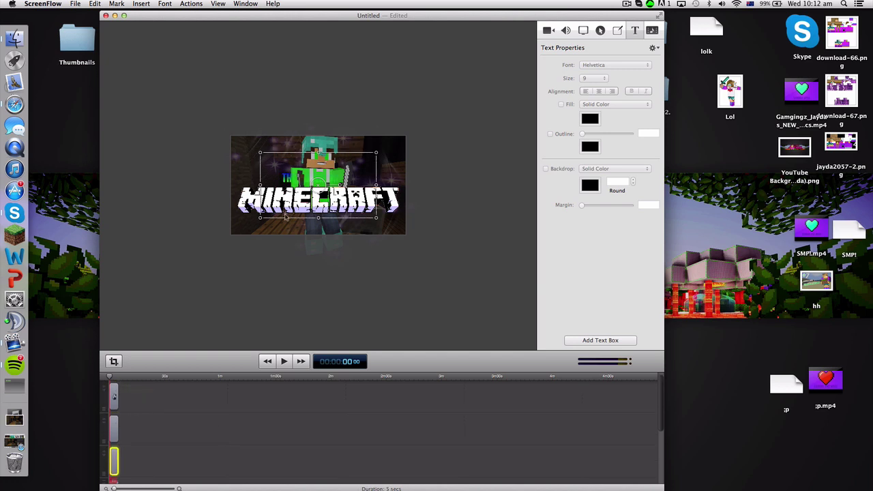
{"action": "left_click_drag", "start_coordinate": [373, 216], "coordinate": [447, 380]}
{"action": "left_click_drag", "start_coordinate": [314, 317], "coordinate": [346, 246]}
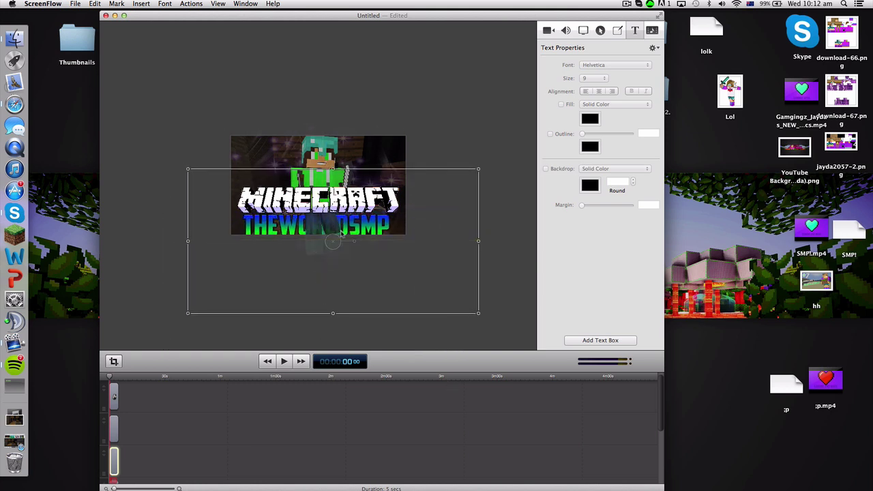
Swap the text image and character render tracks so THEWORLDSMP sits in front of the character, with both clips starting at zero.
{"action": "scroll", "coordinate": [168, 434], "scroll_direction": "down", "scroll_amount": 1}
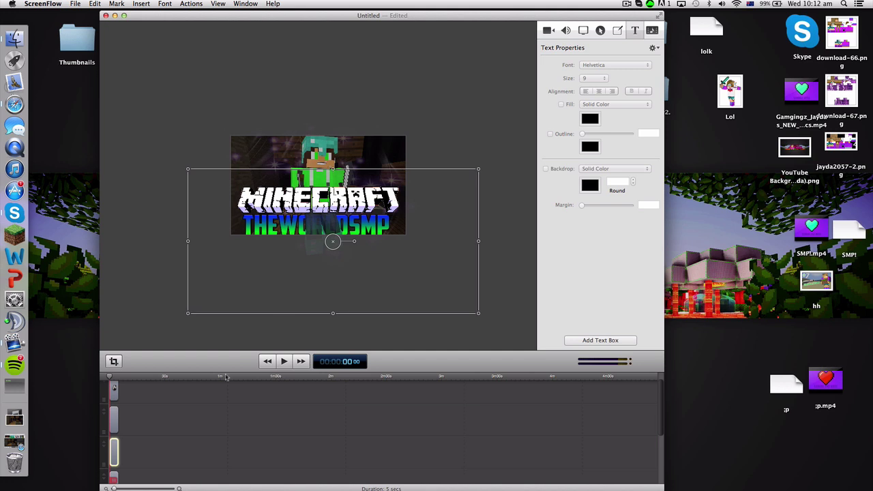
{"action": "scroll", "coordinate": [150, 440], "scroll_direction": "down", "scroll_amount": 3}
{"action": "left_click_drag", "start_coordinate": [115, 402], "coordinate": [109, 477]}
{"action": "left_click_drag", "start_coordinate": [115, 423], "coordinate": [112, 466]}
{"action": "left_click_drag", "start_coordinate": [143, 397], "coordinate": [113, 422]}
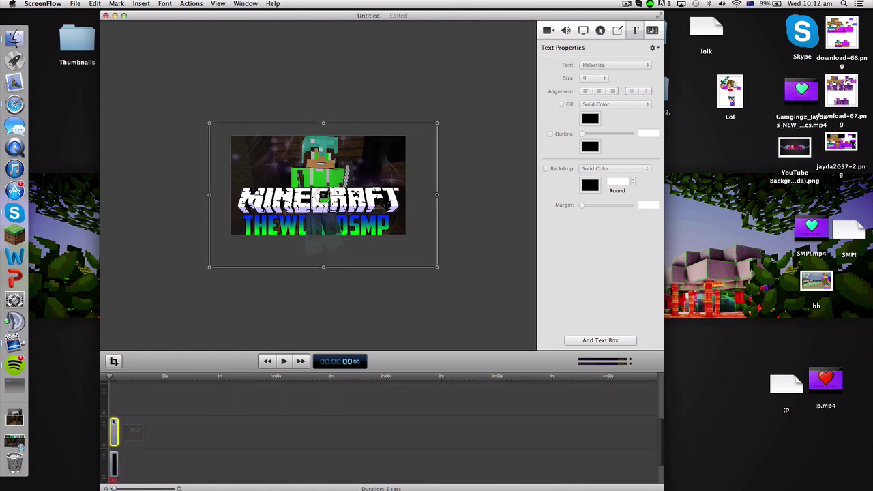
{"action": "left_click", "coordinate": [146, 421]}
{"action": "scroll", "coordinate": [141, 419], "scroll_direction": "up", "scroll_amount": 3}
{"action": "left_click", "coordinate": [115, 406]}
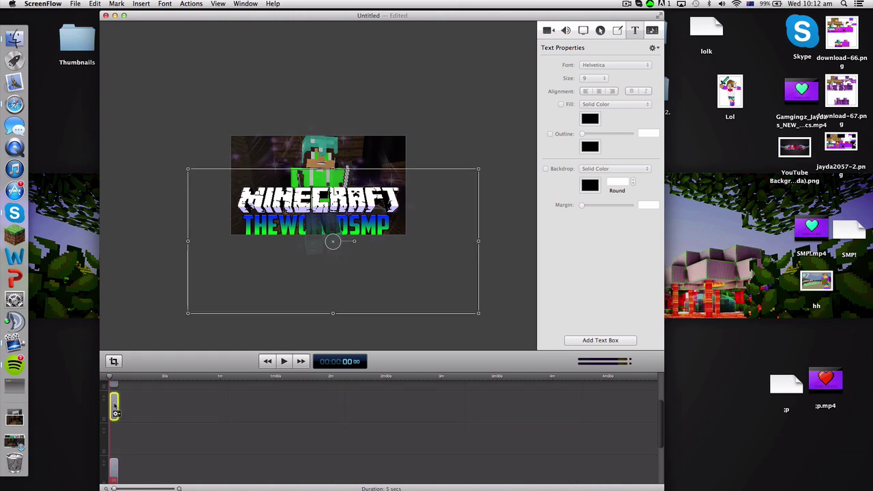
{"action": "scroll", "coordinate": [117, 395], "scroll_direction": "up", "scroll_amount": 3}
{"action": "left_click", "coordinate": [113, 422]}
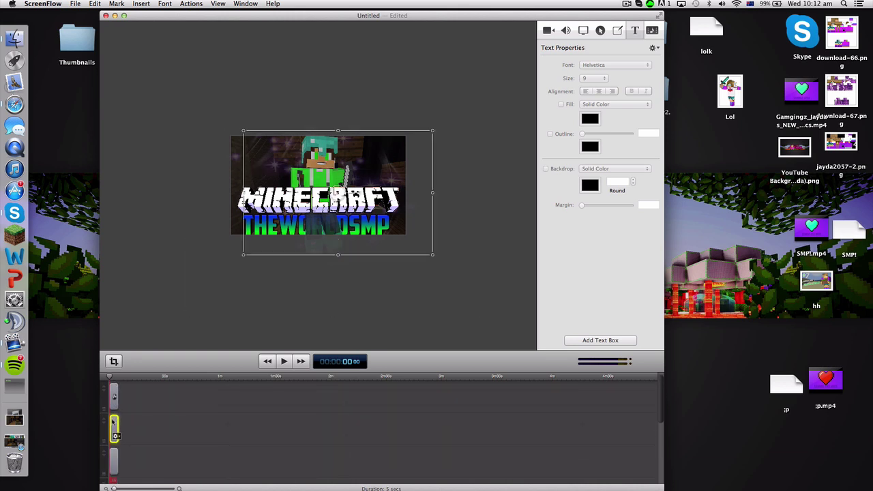
{"action": "left_click_drag", "start_coordinate": [116, 435], "coordinate": [115, 467]}
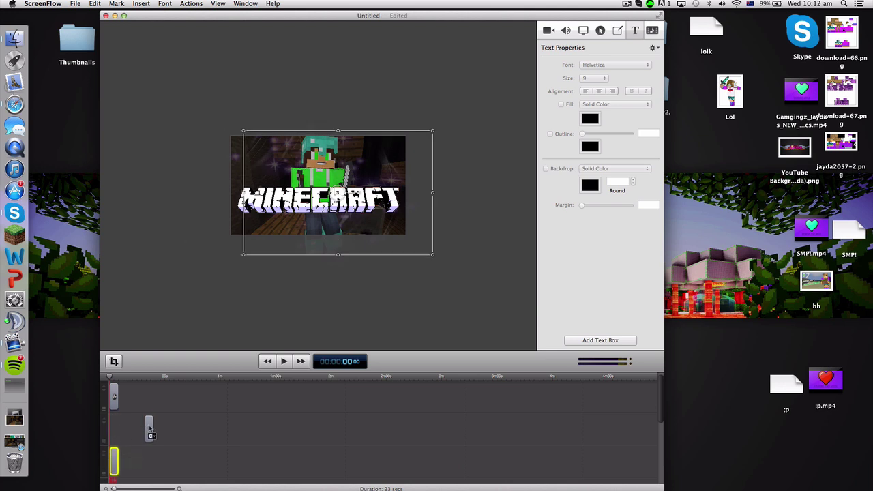
{"action": "left_click_drag", "start_coordinate": [149, 433], "coordinate": [114, 433]}
{"action": "left_click", "coordinate": [196, 434]}
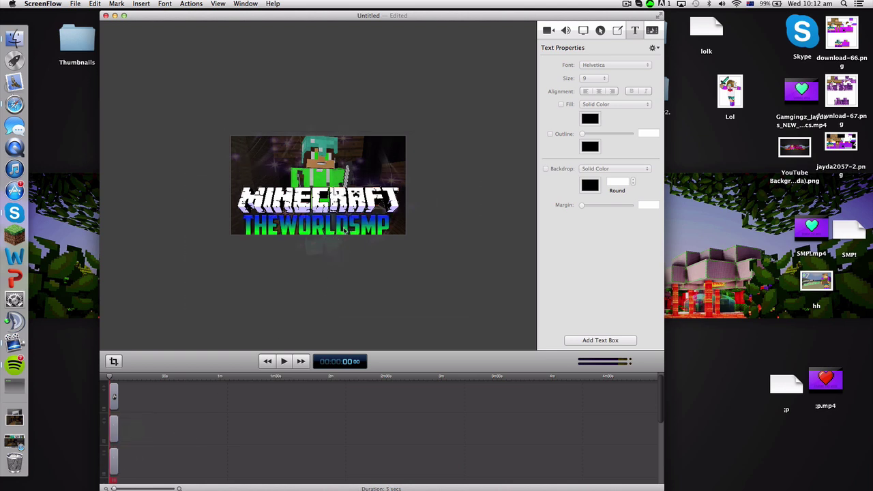
Nudge the THEWORLDSMP text slightly to centre it under the Minecraft logo, and check the composition up close.
{"action": "left_click", "coordinate": [344, 230]}
{"action": "left_click", "coordinate": [173, 312]}
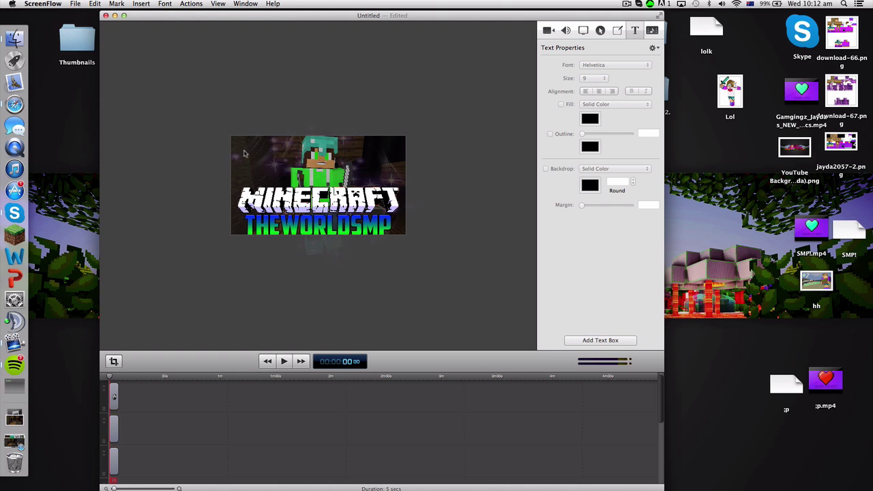
{"action": "scroll", "coordinate": [211, 282], "scroll_direction": "down", "scroll_amount": 2}
{"action": "scroll", "coordinate": [210, 281], "scroll_direction": "up", "scroll_amount": 6}
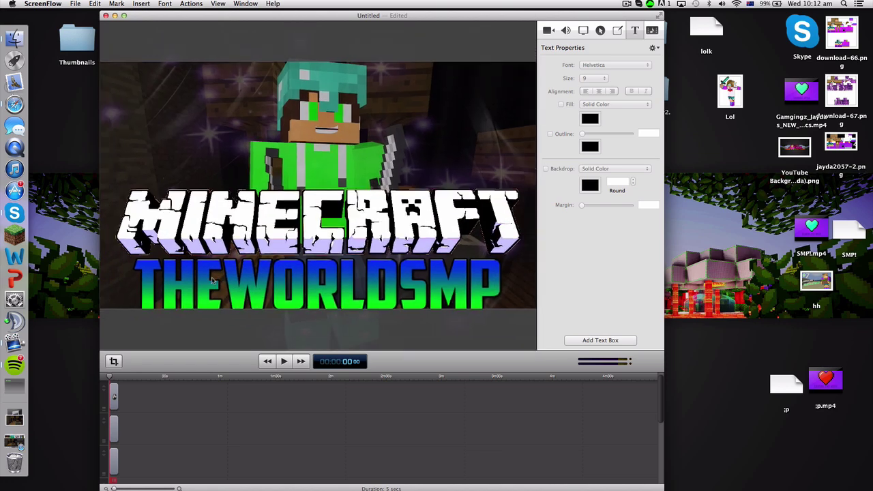
{"action": "scroll", "coordinate": [210, 281], "scroll_direction": "down", "scroll_amount": 3}
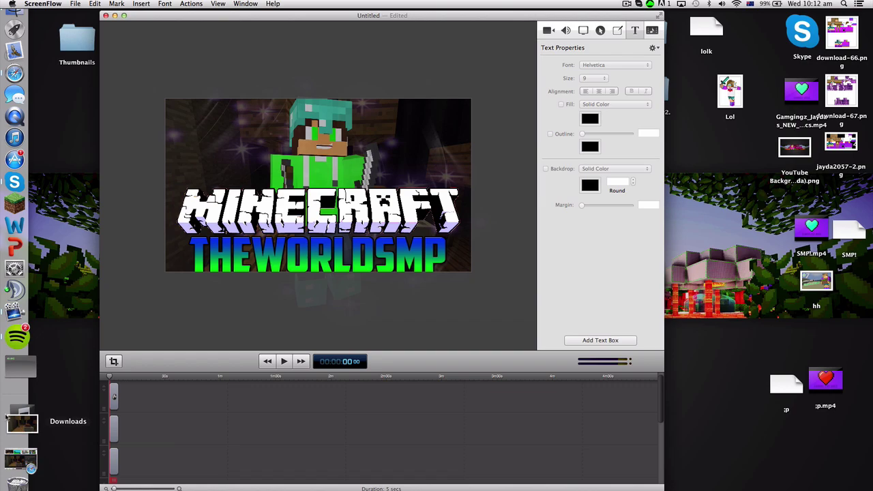
Add the orange flare image from Downloads at the timeline start below the character render and enlarge it to about 1143% to fill the canvas.
{"action": "left_click", "coordinate": [14, 372]}
{"action": "scroll", "coordinate": [336, 325], "scroll_direction": "down", "scroll_amount": 20}
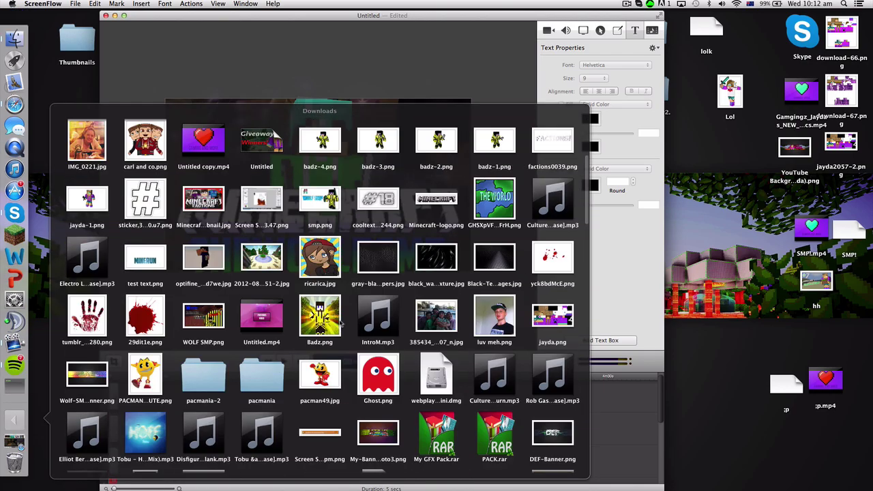
{"action": "left_click_drag", "start_coordinate": [554, 278], "coordinate": [114, 385]}
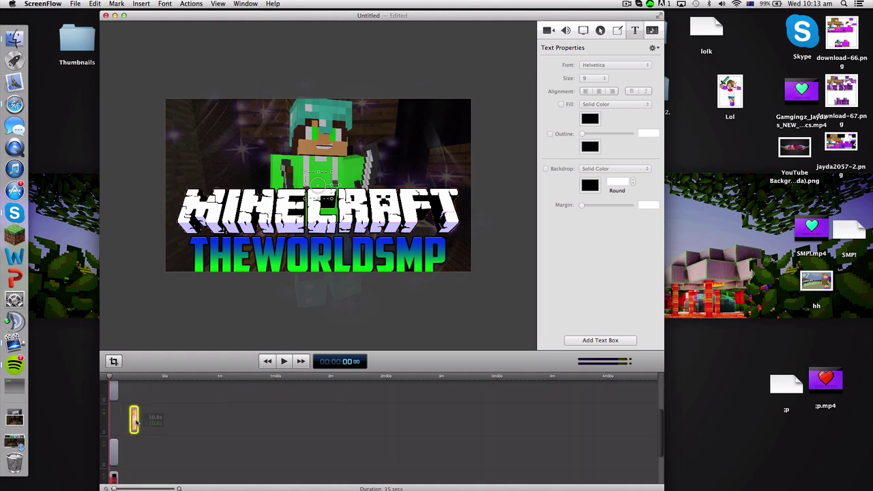
{"action": "left_click_drag", "start_coordinate": [335, 199], "coordinate": [471, 271]}
{"action": "left_click_drag", "start_coordinate": [305, 174], "coordinate": [167, 102]}
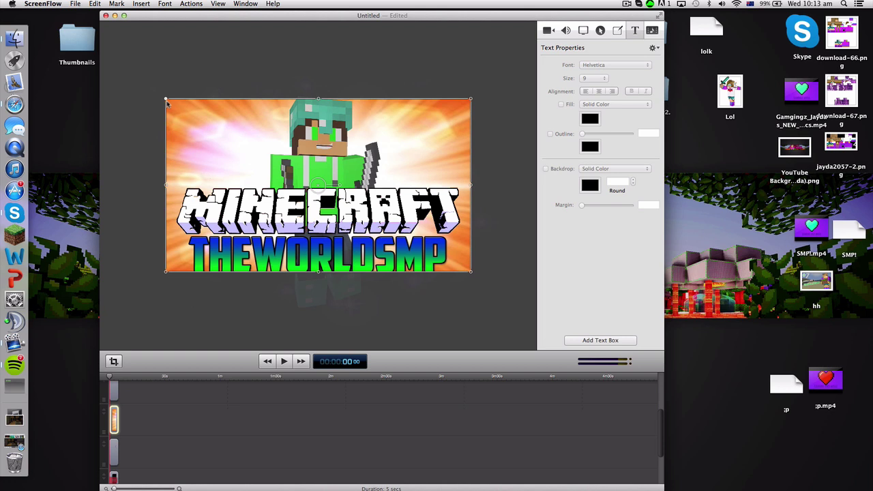
Lower the orange flare image's opacity to about 22%.
{"action": "left_click", "coordinate": [550, 33]}
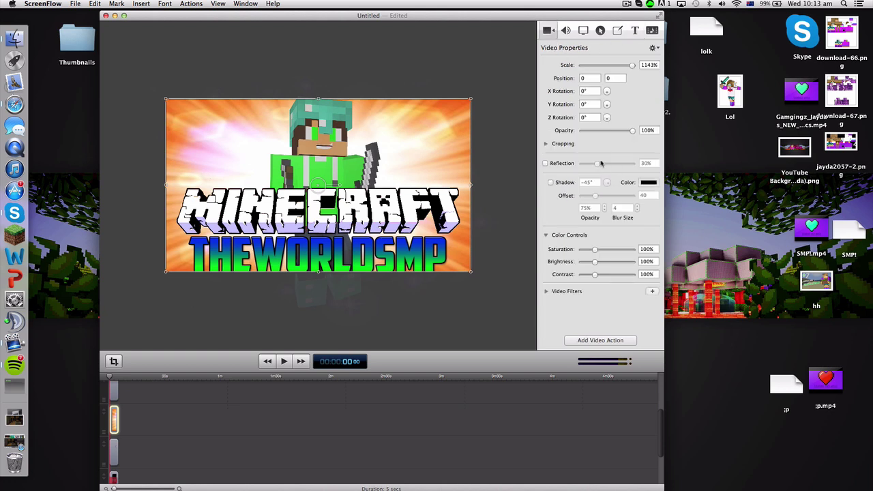
{"action": "left_click_drag", "start_coordinate": [628, 132], "coordinate": [592, 131]}
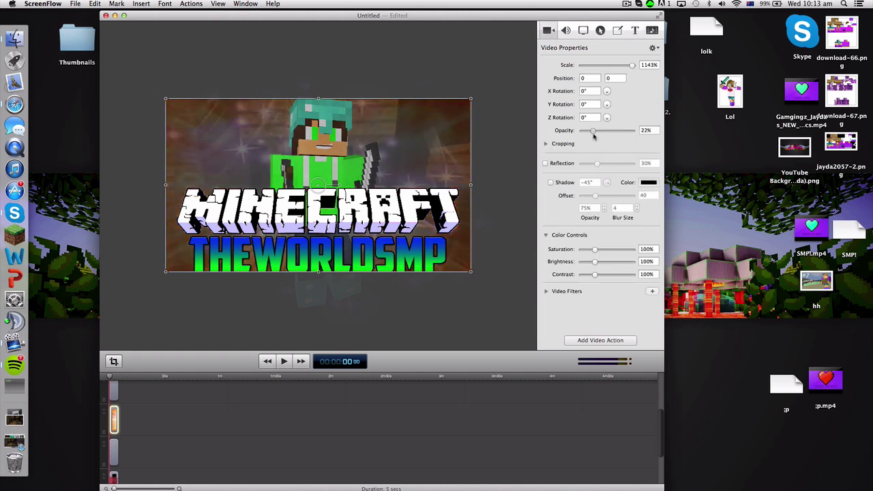
Deselect the flare image and save the thumbnail project under the name Thumbnail.
{"action": "left_click", "coordinate": [175, 340]}
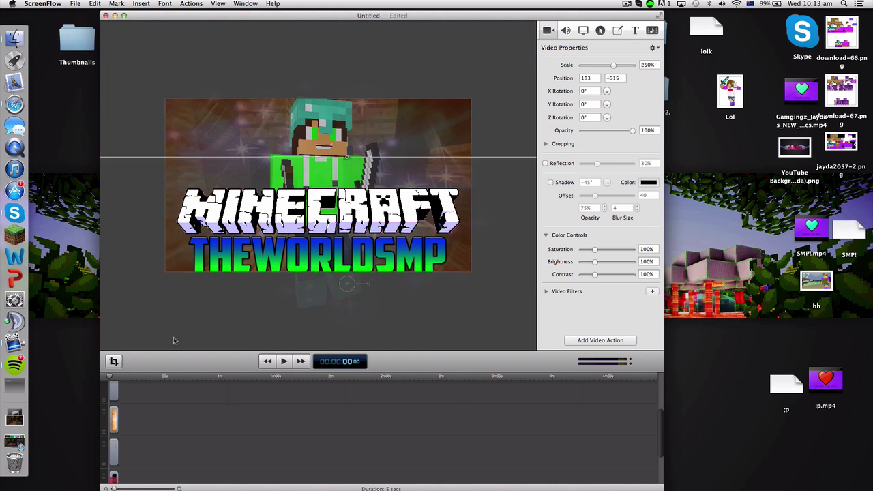
{"action": "left_click", "coordinate": [164, 106]}
{"action": "scroll", "coordinate": [253, 225], "scroll_direction": "down", "scroll_amount": 3}
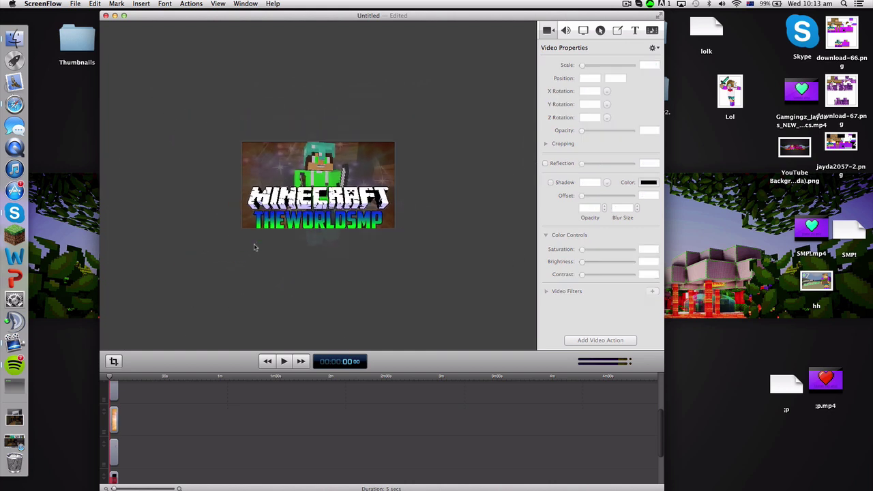
{"action": "scroll", "coordinate": [255, 239], "scroll_direction": "up", "scroll_amount": 1}
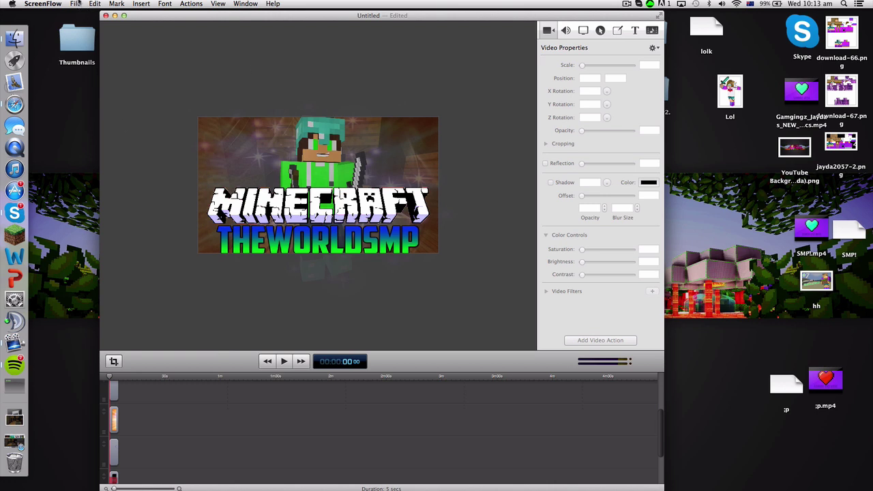
{"action": "left_click", "coordinate": [75, 3]}
{"action": "left_click", "coordinate": [89, 86]}
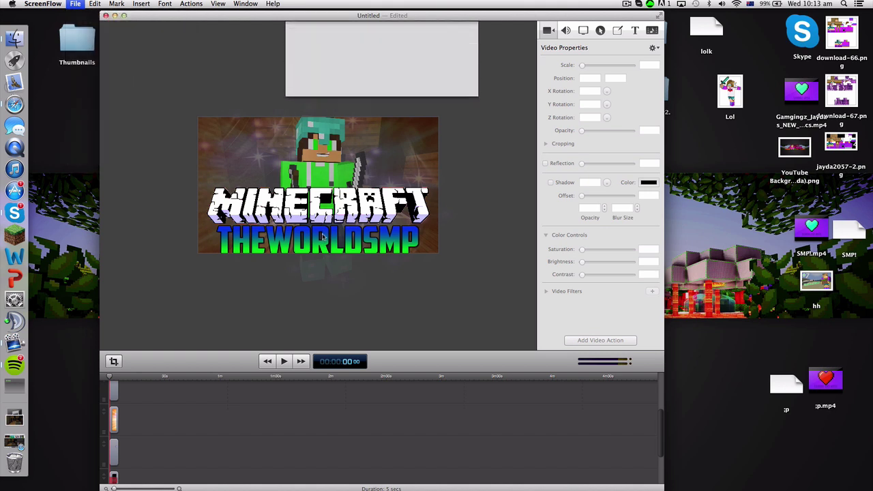
{"action": "key", "text": "BackSpace"}
{"action": "type", "text": "Thumbnail"}
{"action": "key", "text": "Return"}
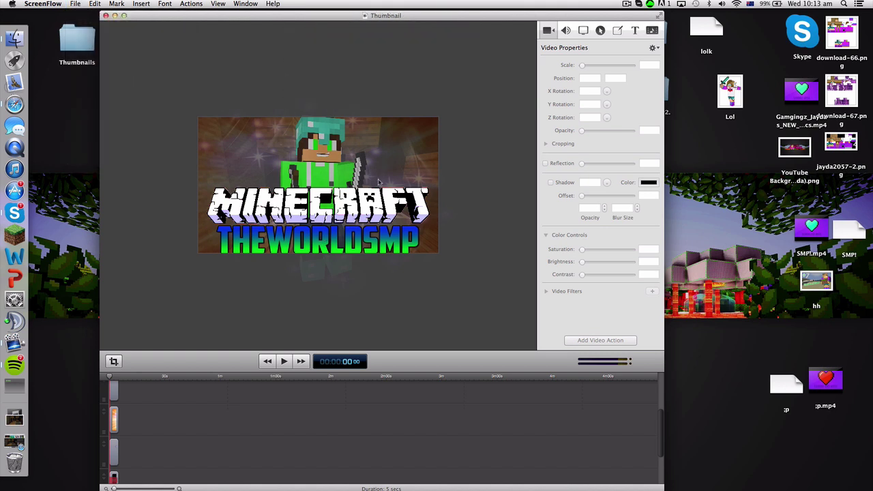
Close the project window and move the Thumbnail project file to a clear area of the desktop.
{"action": "left_click", "coordinate": [106, 15]}
{"action": "left_click_drag", "start_coordinate": [730, 153], "coordinate": [387, 96]}
{"action": "left_click", "coordinate": [419, 103]}
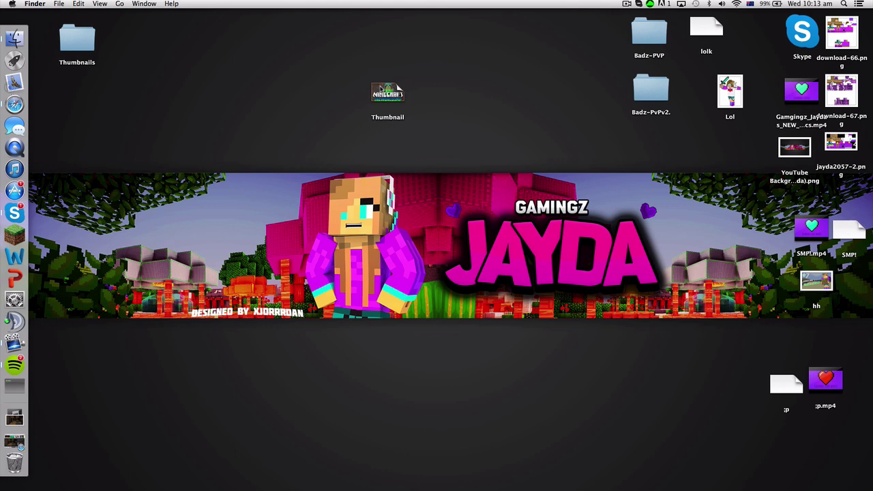
Open the Thumbnail project file from the desktop with Preview, picked from the Applications folder.
{"action": "right_click", "coordinate": [382, 87]}
{"action": "mouse_move", "coordinate": [406, 100]}
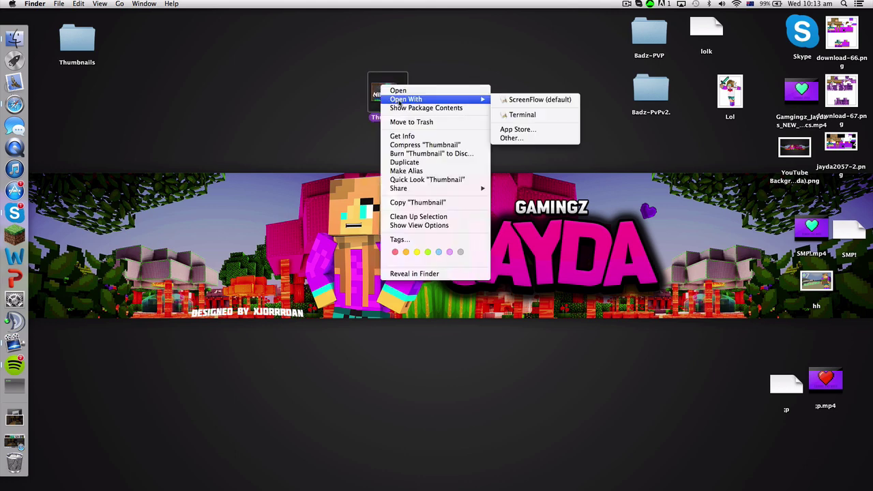
{"action": "left_click", "coordinate": [523, 139]}
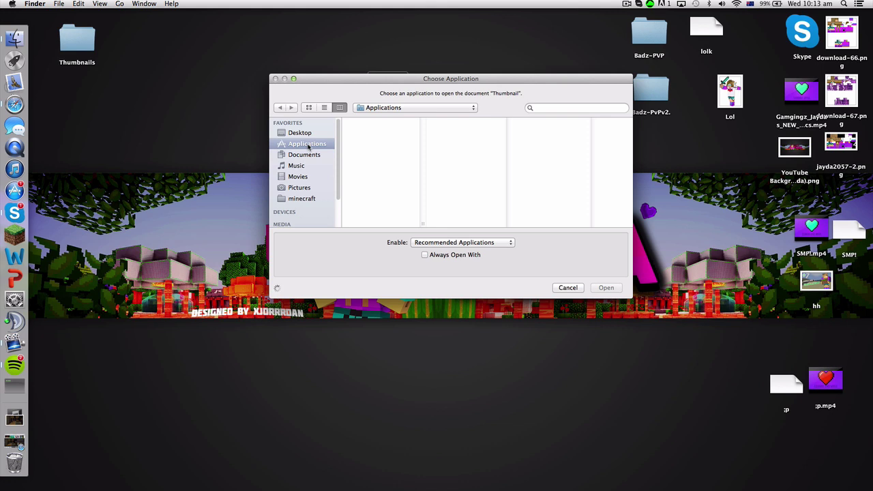
{"action": "scroll", "coordinate": [419, 154], "scroll_direction": "down", "scroll_amount": 3}
{"action": "scroll", "coordinate": [416, 167], "scroll_direction": "down", "scroll_amount": 10}
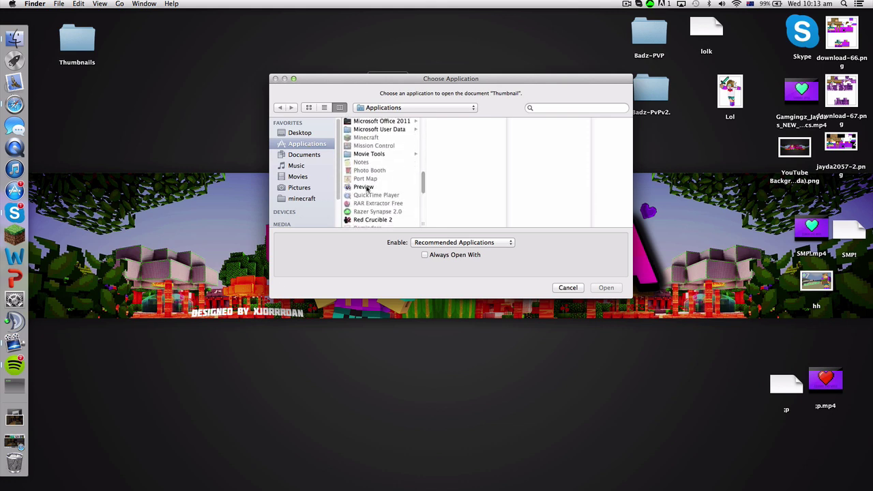
{"action": "left_click", "coordinate": [367, 187]}
{"action": "left_click", "coordinate": [607, 288]}
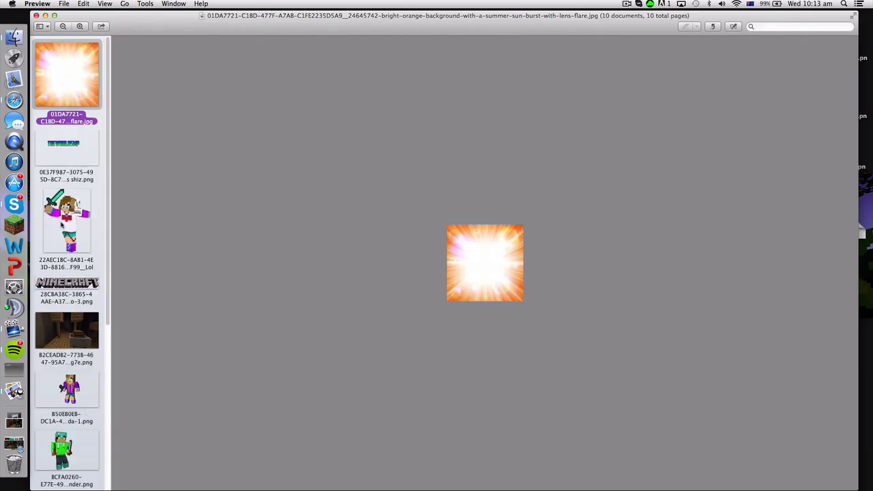
Display thumbnail.jpg from the opened documents and take a selection screenshot covering the whole image.
{"action": "scroll", "coordinate": [57, 266], "scroll_direction": "down", "scroll_amount": 5}
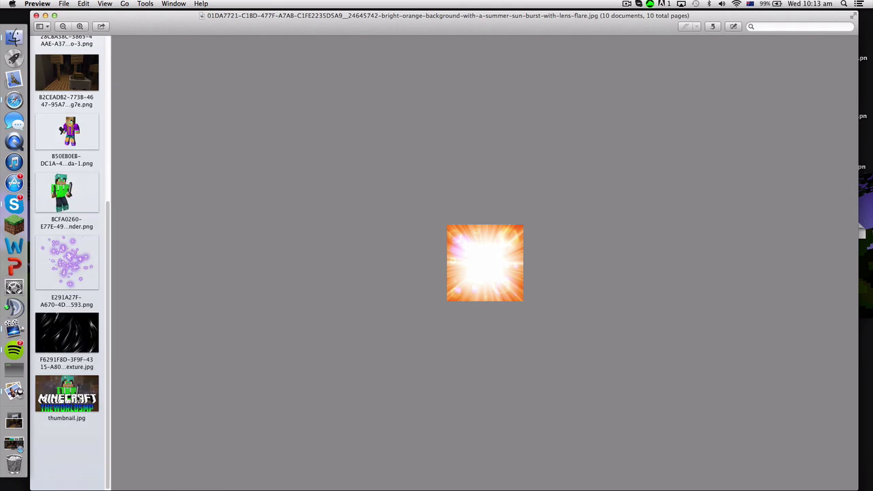
{"action": "left_click", "coordinate": [86, 387]}
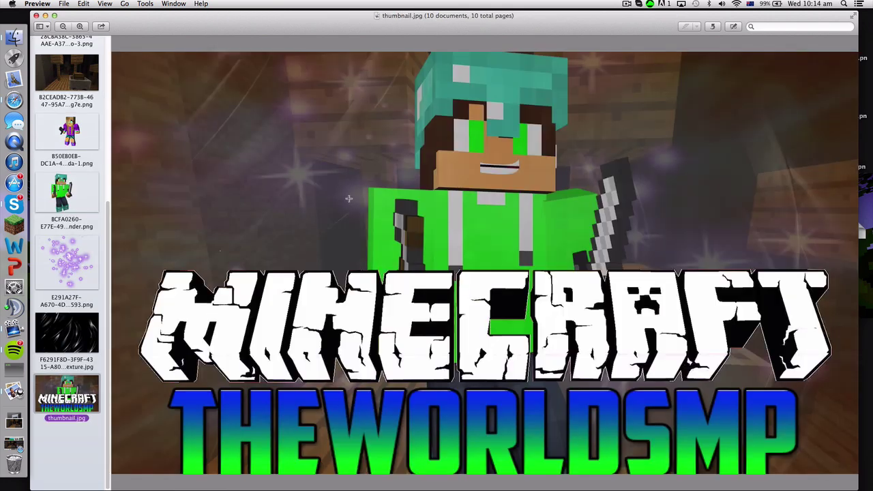
{"action": "left_click", "coordinate": [65, 3]}
{"action": "mouse_move", "coordinate": [130, 164]}
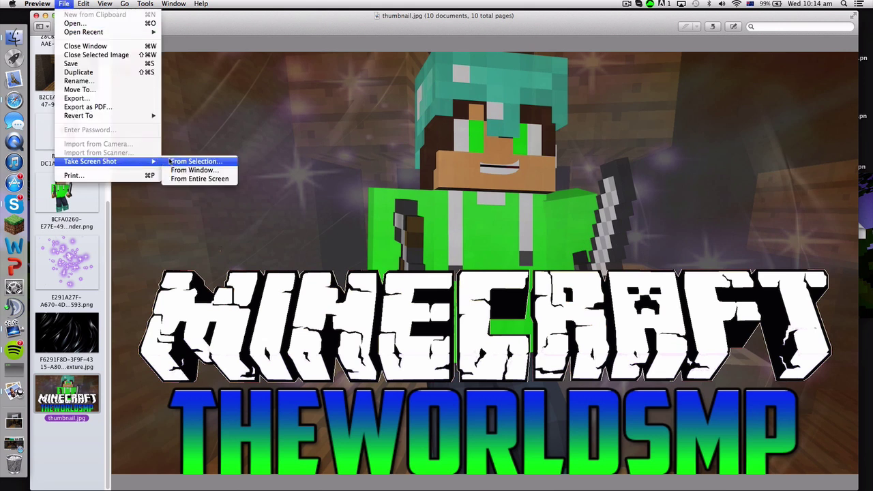
{"action": "left_click", "coordinate": [194, 161]}
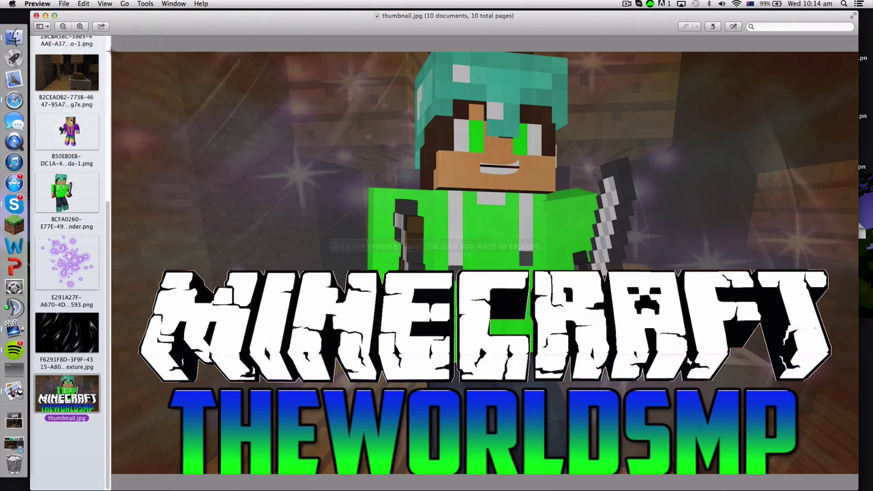
{"action": "left_click_drag", "start_coordinate": [110, 51], "coordinate": [854, 476]}
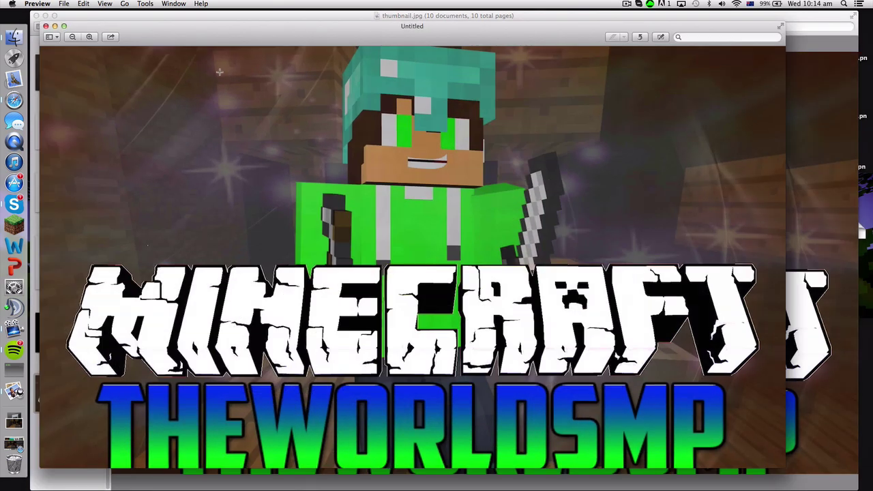
Close the original documents window and save the untitled screenshot to the Desktop as thumbnail! in PNG format.
{"action": "left_click", "coordinate": [45, 15]}
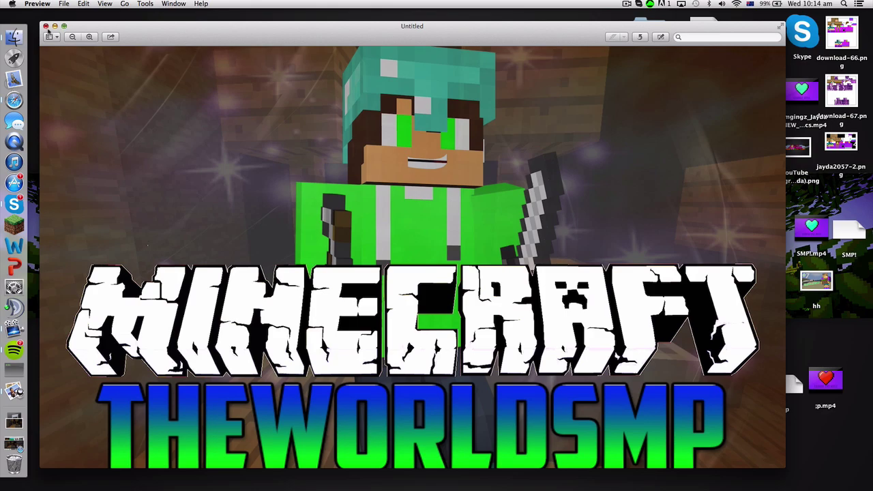
{"action": "key", "text": "super+w"}
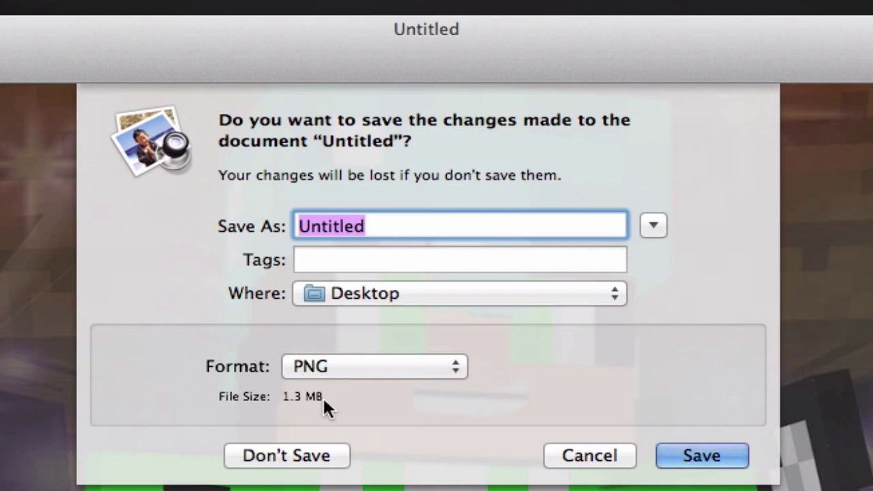
{"action": "left_click", "coordinate": [436, 364]}
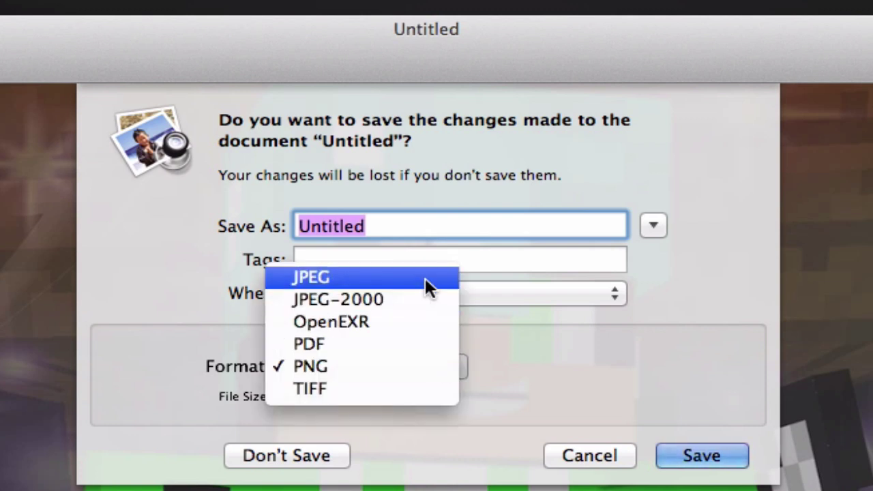
{"action": "left_click", "coordinate": [513, 401]}
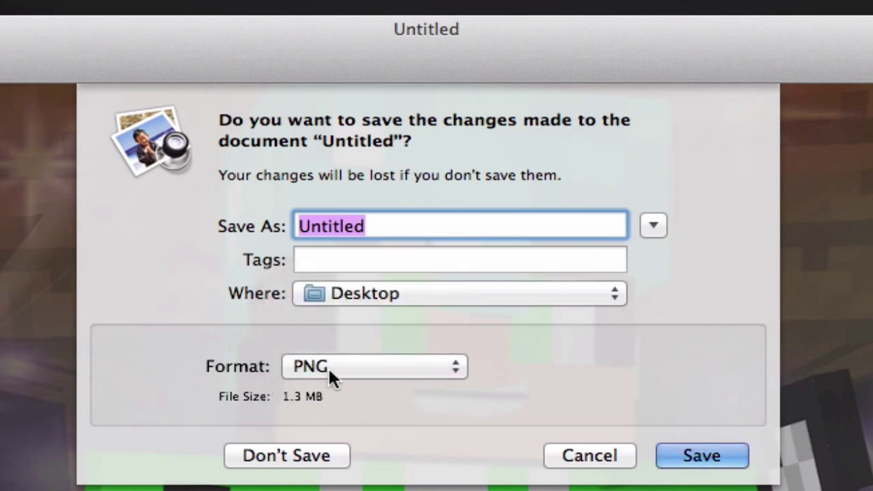
{"action": "key", "text": "BackSpace"}
{"action": "type", "text": "Lol"}
{"action": "key", "text": "BackSpace"}
{"action": "key", "text": "BackSpace"}
{"action": "key", "text": "BackSpace"}
{"action": "type", "text": "thumbnail!"}
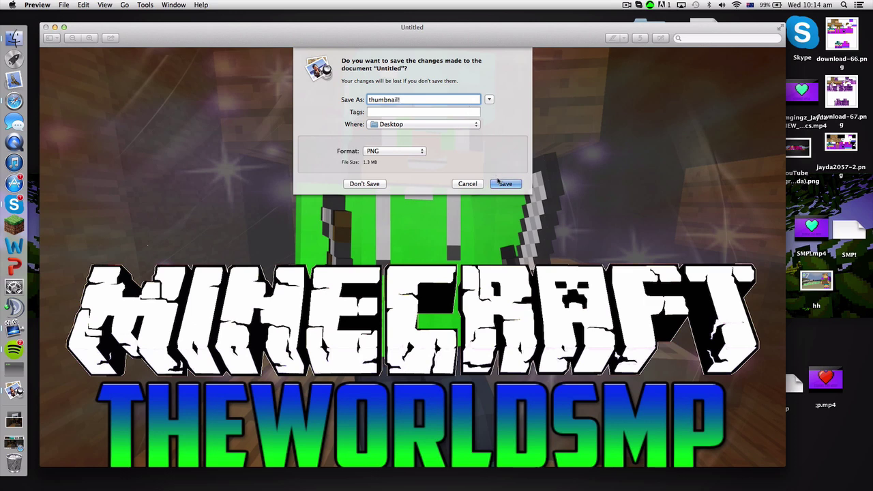
{"action": "left_click", "coordinate": [500, 183]}
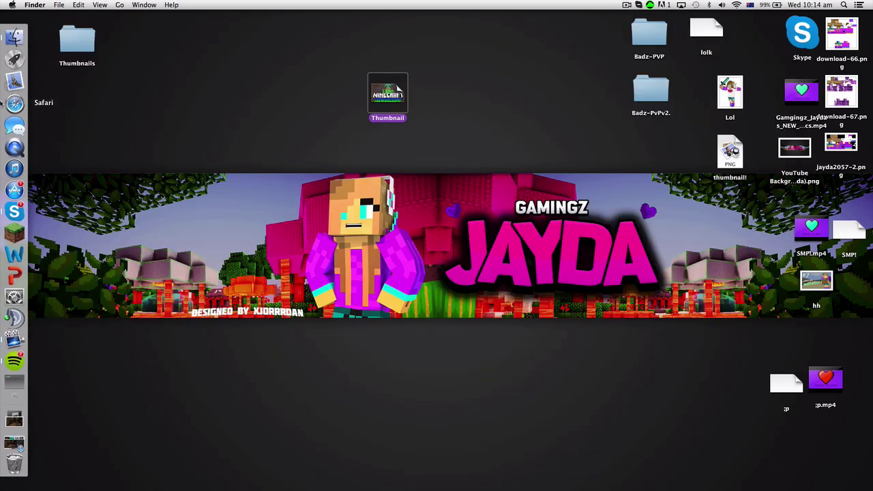
Switch to Safari, load the bookmarked YouTube channel in a new window and shift it clear of the desktop thumbnail file.
{"action": "right_click", "coordinate": [14, 101]}
{"action": "left_click", "coordinate": [84, 62]}
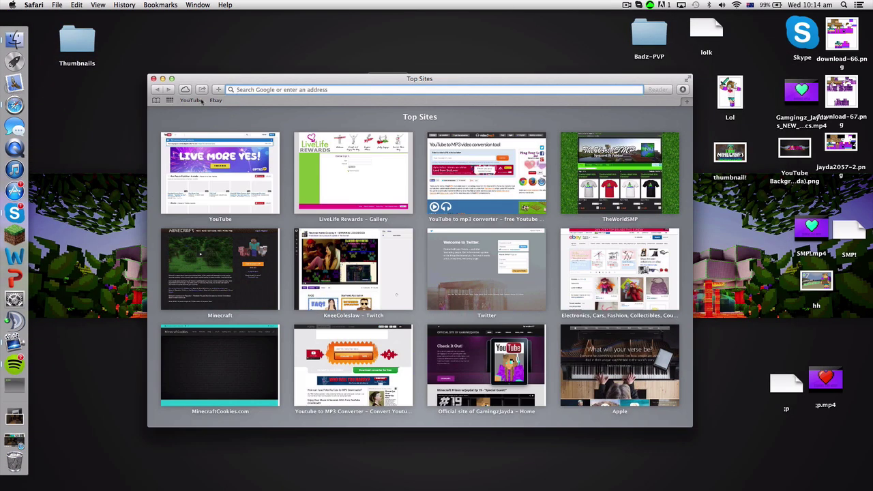
{"action": "left_click", "coordinate": [189, 92]}
{"action": "left_click", "coordinate": [196, 75]}
{"action": "left_click", "coordinate": [189, 101], "text": "super"}
{"action": "left_click", "coordinate": [156, 111]}
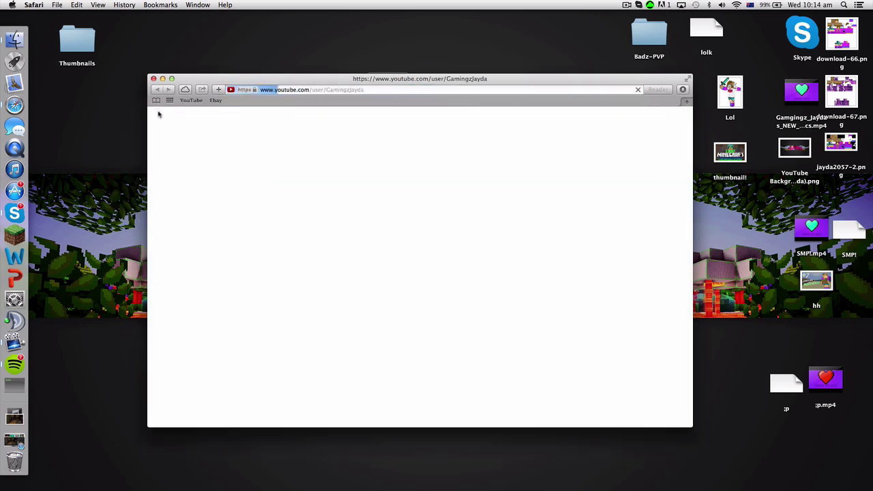
{"action": "left_click_drag", "start_coordinate": [236, 79], "coordinate": [146, 97]}
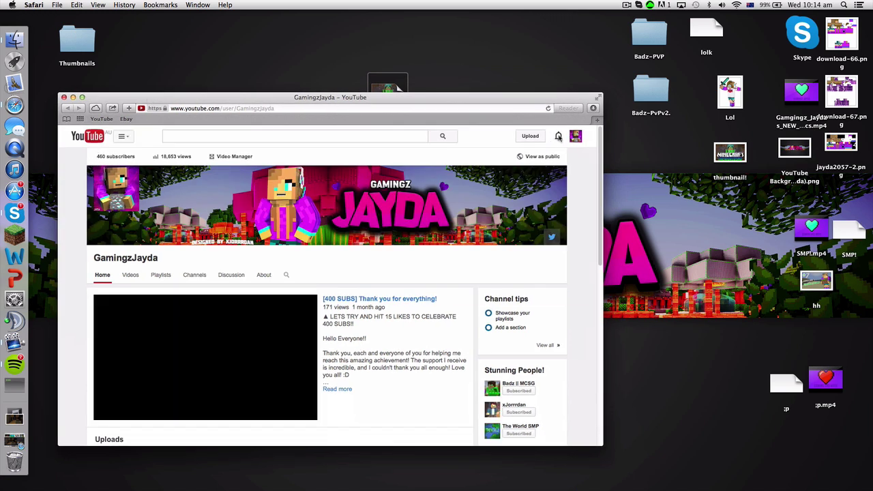
Go to the channel's Creator Studio and open its Video Manager list.
{"action": "left_click", "coordinate": [558, 136]}
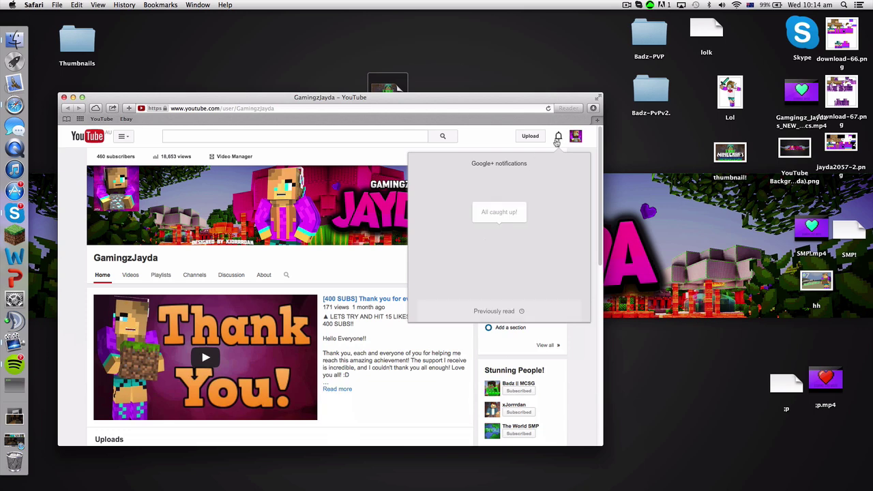
{"action": "left_click", "coordinate": [574, 138]}
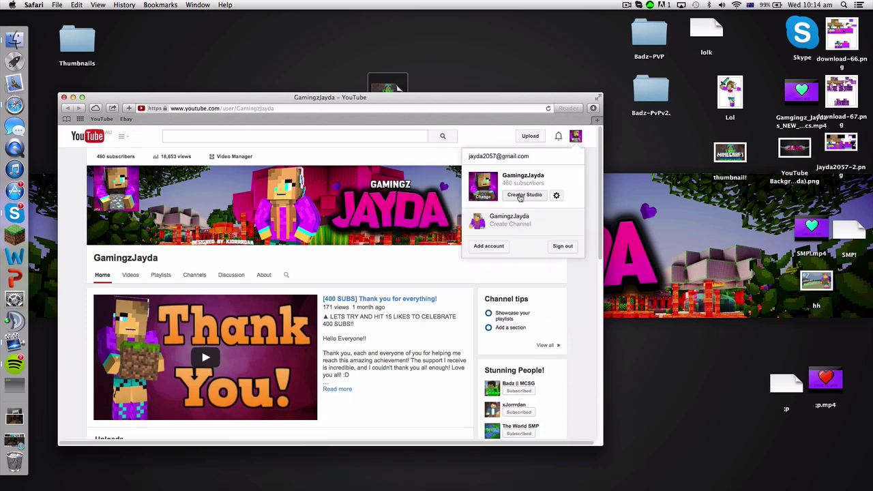
{"action": "left_click", "coordinate": [521, 195]}
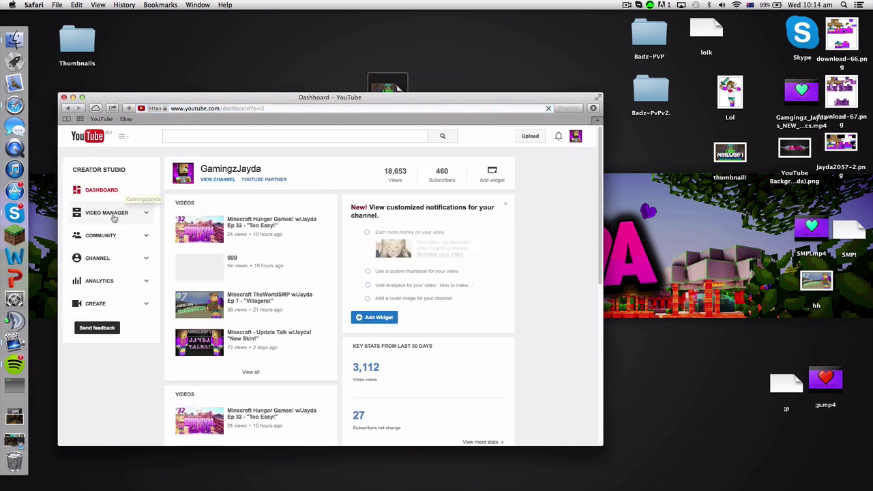
{"action": "left_click", "coordinate": [112, 216]}
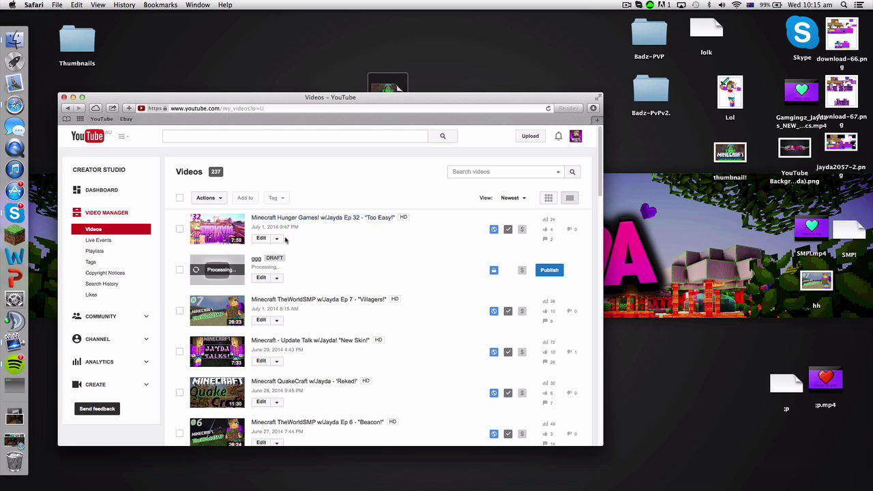
Open the Minecraft Hunger Games Ep 32 "Too Easy!" video for editing.
{"action": "scroll", "coordinate": [282, 266], "scroll_direction": "down", "scroll_amount": 2}
{"action": "scroll", "coordinate": [273, 259], "scroll_direction": "up", "scroll_amount": 3}
{"action": "left_click", "coordinate": [262, 233]}
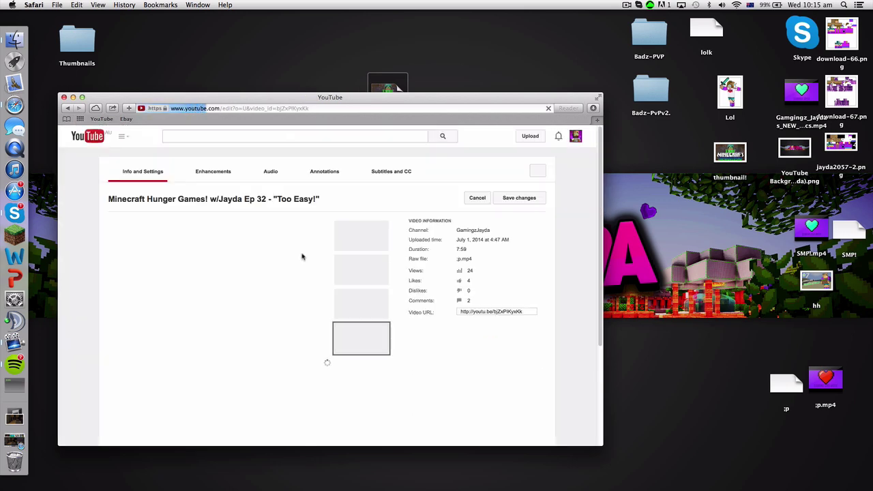
Select thumbnail! from the Desktop as the video's custom thumbnail, and cancel the file selection.
{"action": "scroll", "coordinate": [328, 361], "scroll_direction": "down", "scroll_amount": 3}
{"action": "left_click", "coordinate": [362, 269]}
{"action": "left_click_drag", "start_coordinate": [294, 101], "coordinate": [287, 80]}
{"action": "left_click_drag", "start_coordinate": [727, 151], "coordinate": [681, 152]}
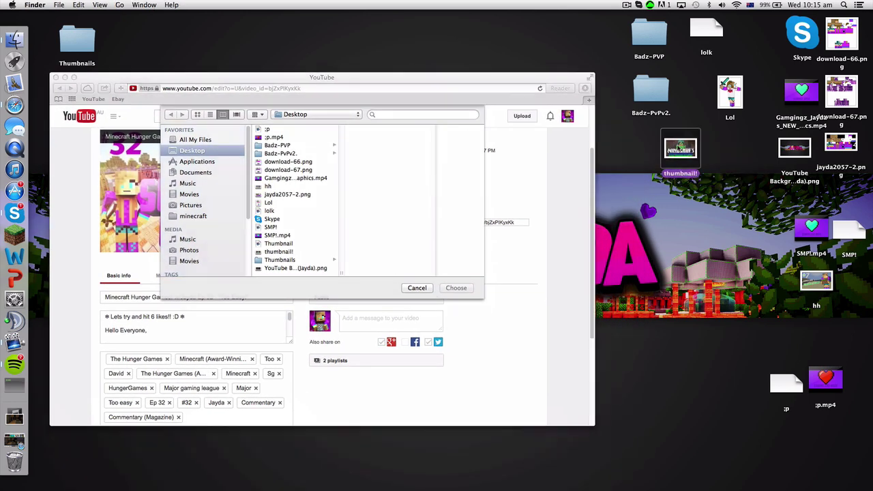
{"action": "left_click", "coordinate": [710, 145]}
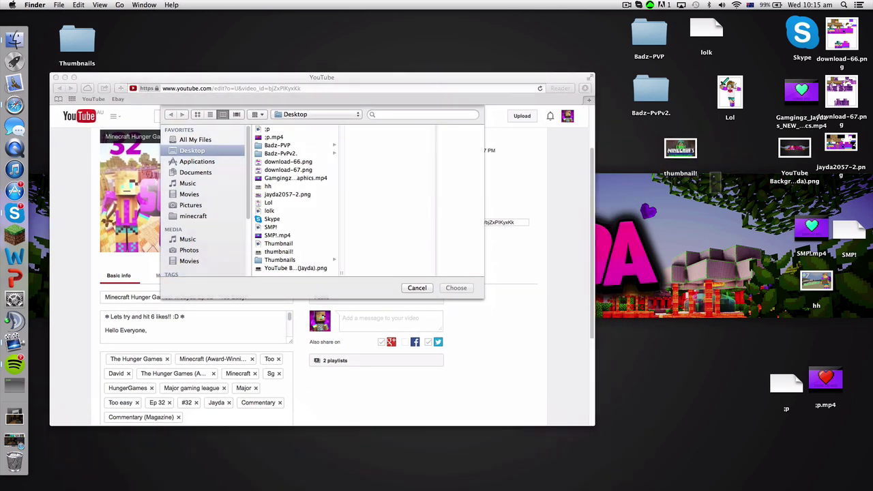
{"action": "left_click", "coordinate": [294, 256]}
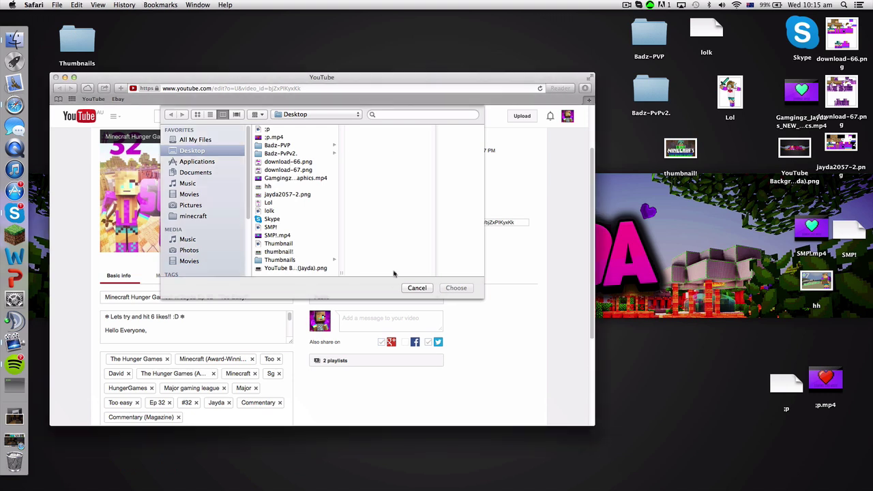
{"action": "left_click", "coordinate": [293, 252]}
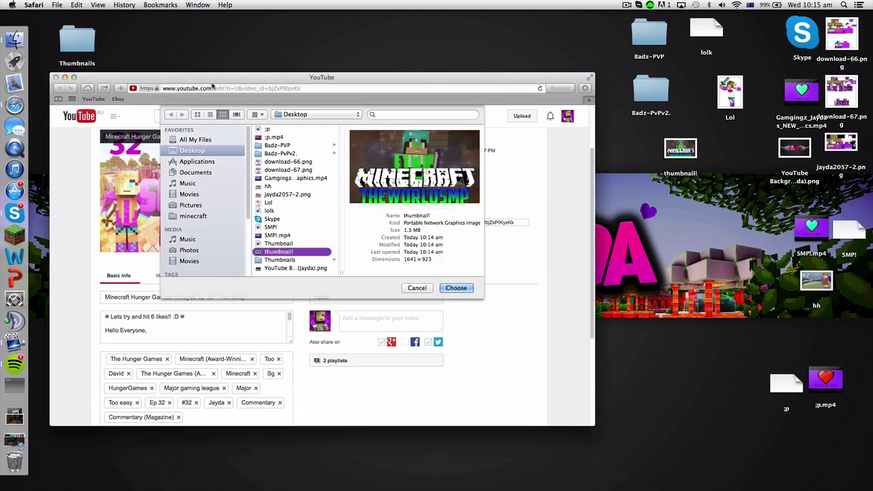
{"action": "left_click", "coordinate": [424, 289]}
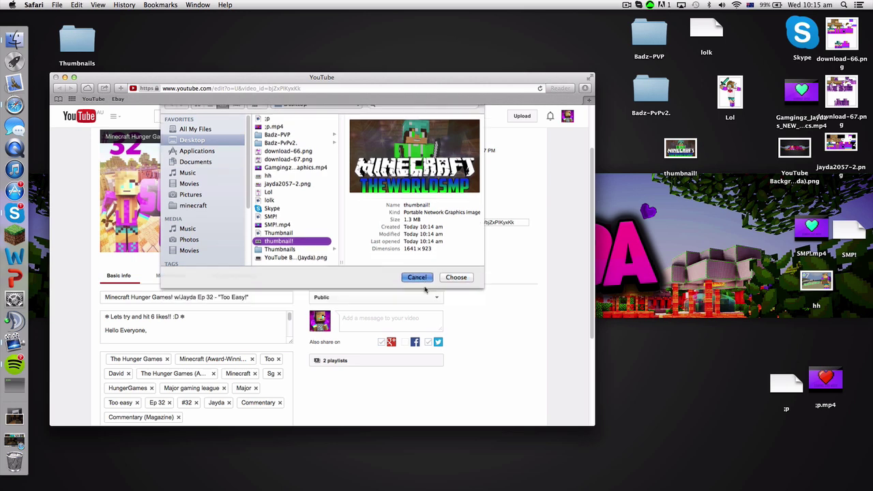
{"action": "scroll", "coordinate": [457, 314], "scroll_direction": "down", "scroll_amount": 4}
{"action": "scroll", "coordinate": [419, 283], "scroll_direction": "up", "scroll_amount": 6}
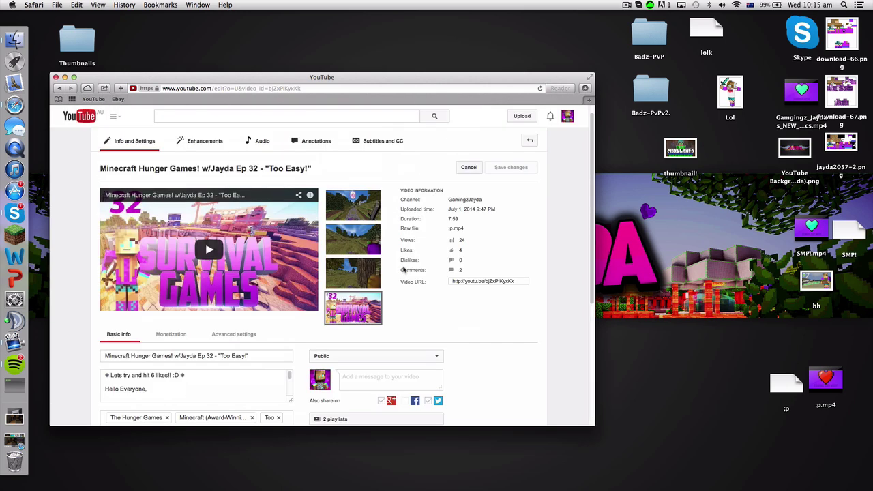
{"action": "scroll", "coordinate": [419, 276], "scroll_direction": "down", "scroll_amount": 3}
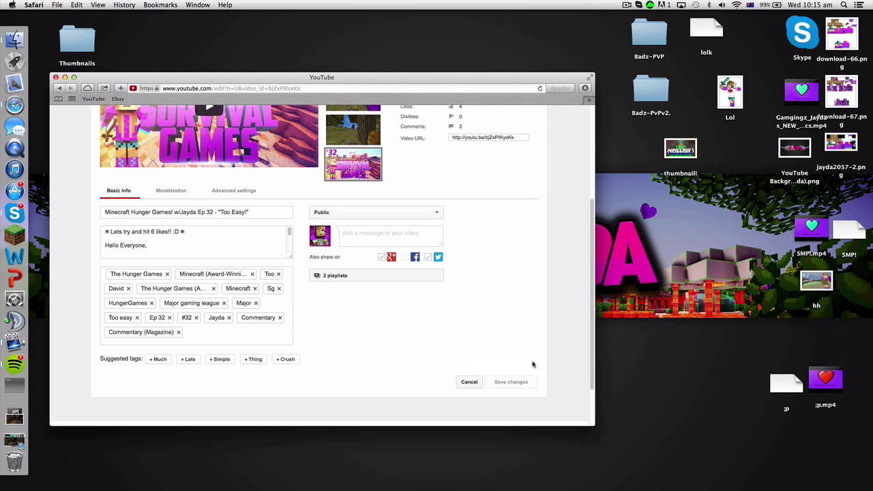
{"action": "scroll", "coordinate": [532, 362], "scroll_direction": "up", "scroll_amount": 3}
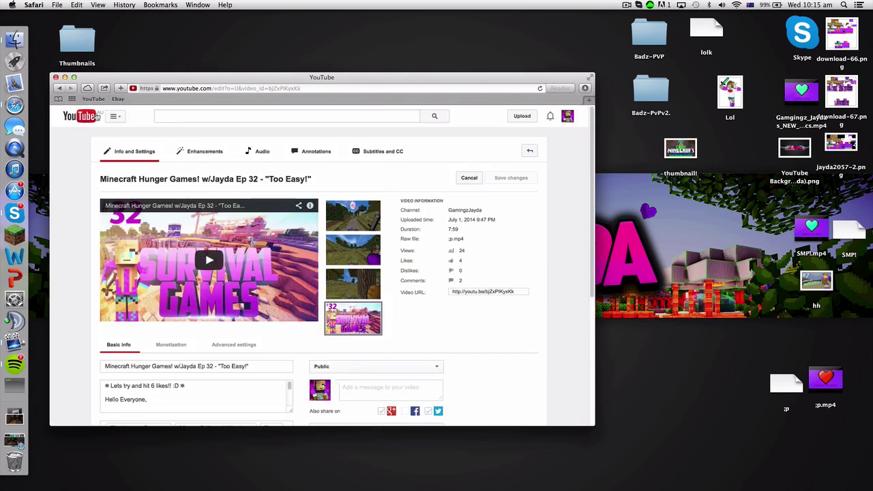